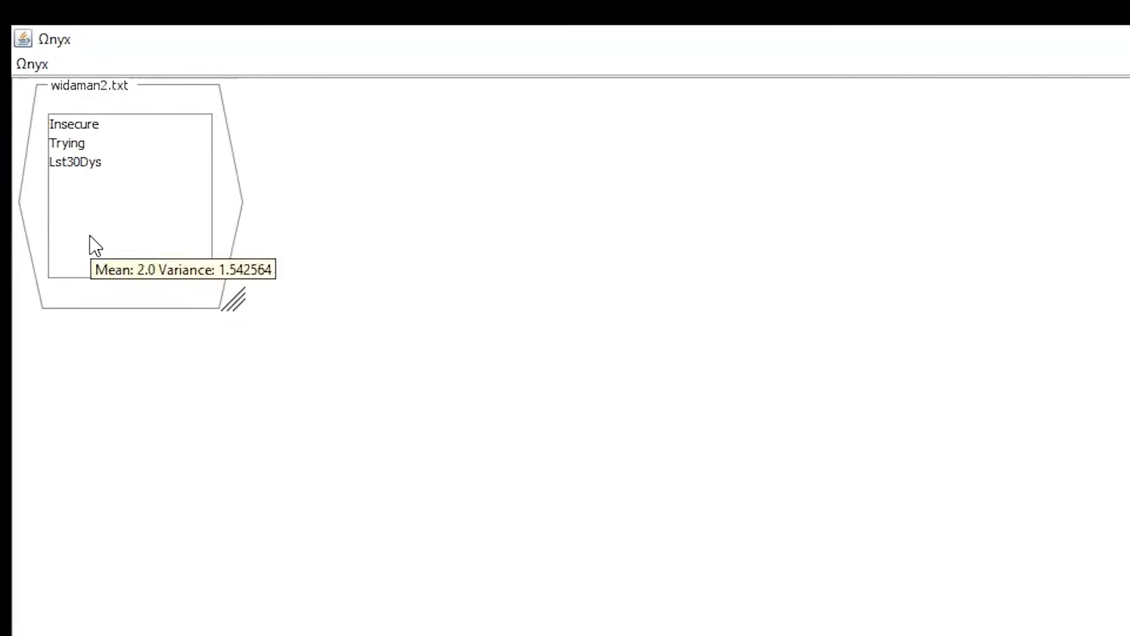
Examine the variables of the widaman2.txt dataset and review its covariance, mean and sample size sections in Notepad
mouse_move(72, 127)
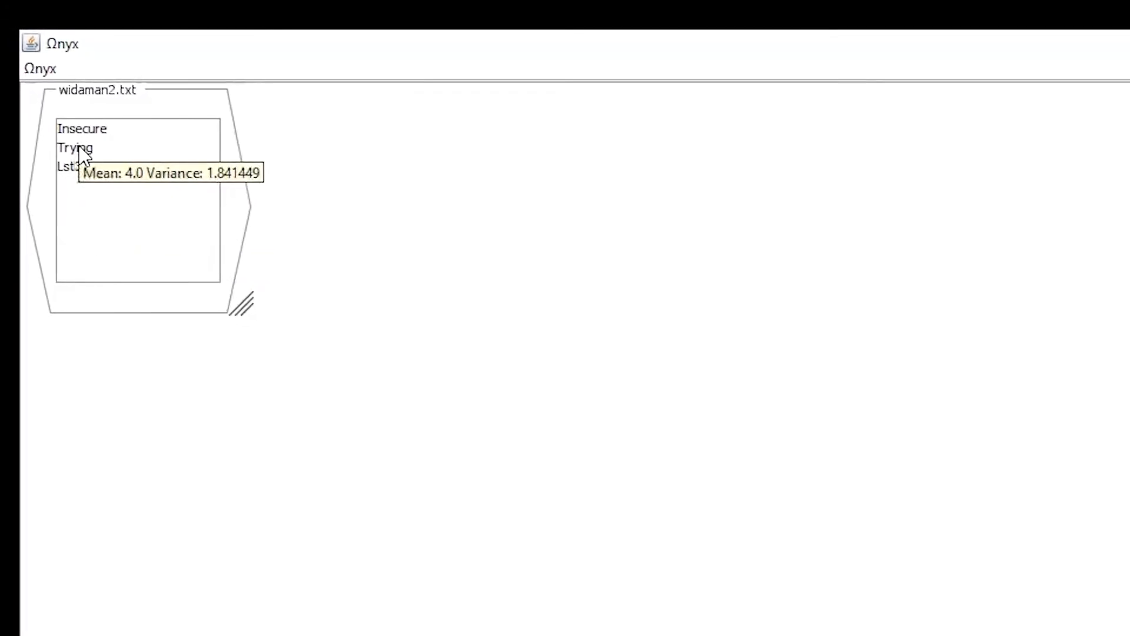
mouse_move(95, 171)
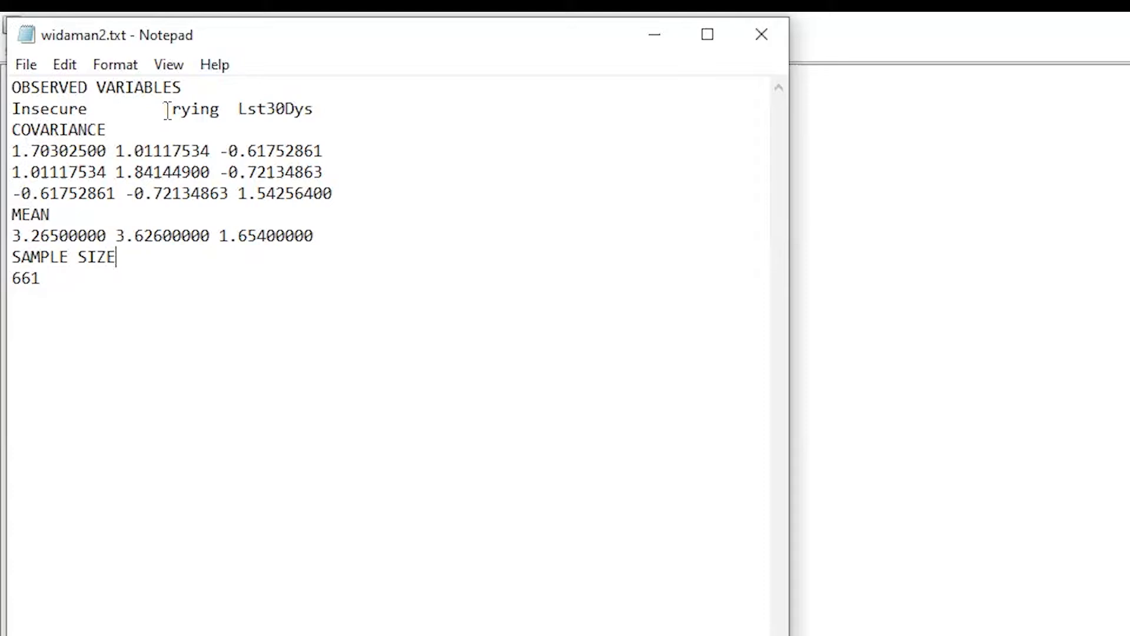
double_click(101, 108)
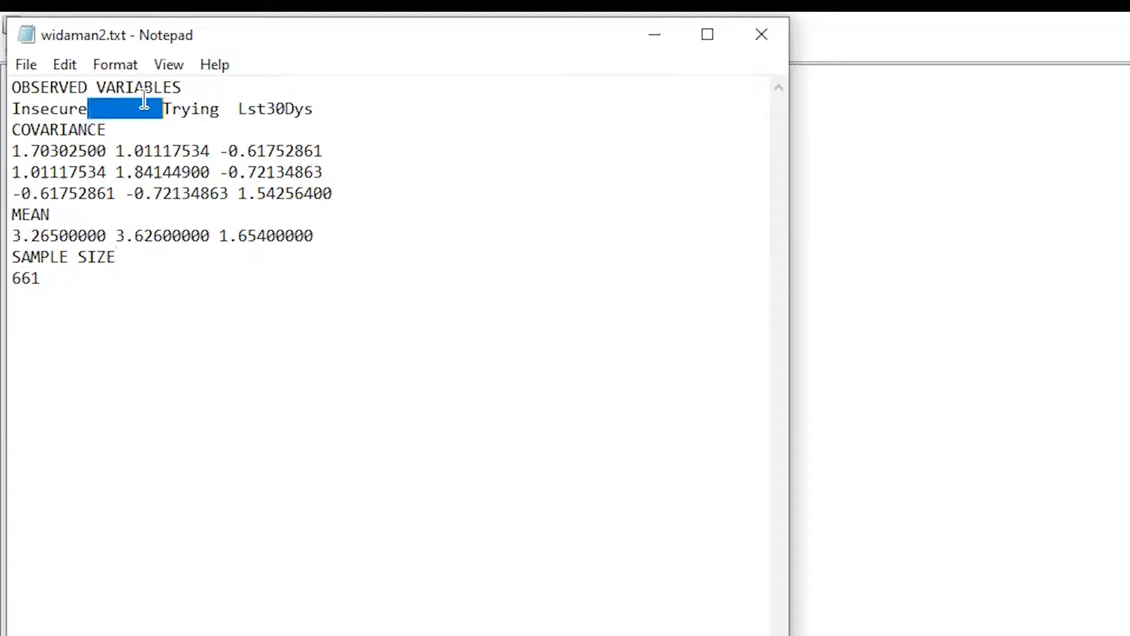
left_click(40, 129)
left_click_drag(11, 152, 364, 188)
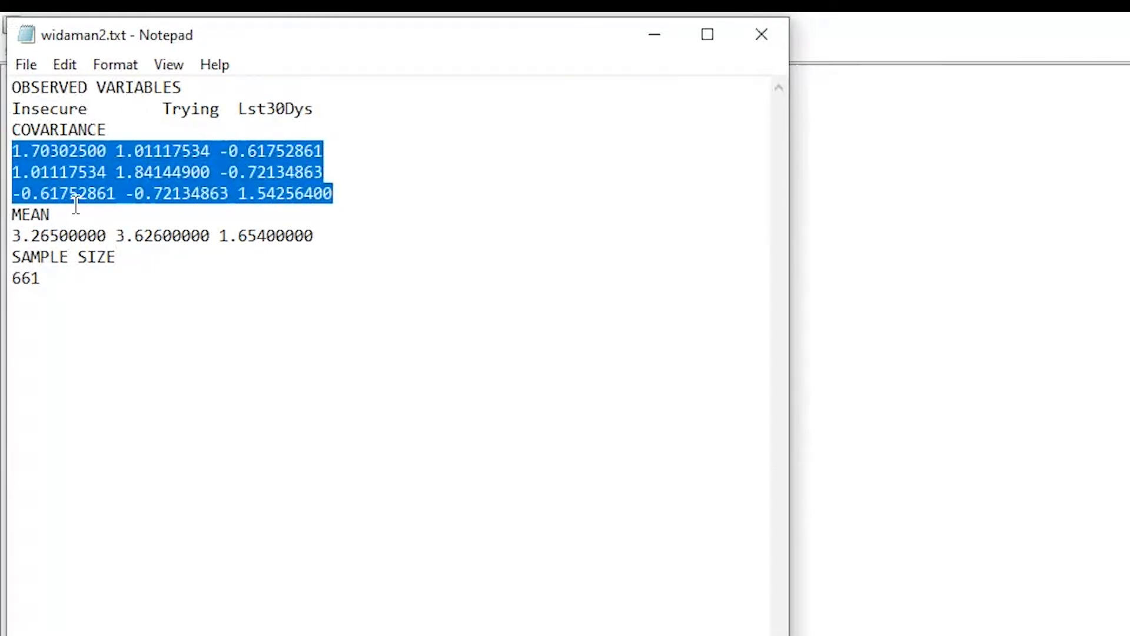
left_click(106, 148)
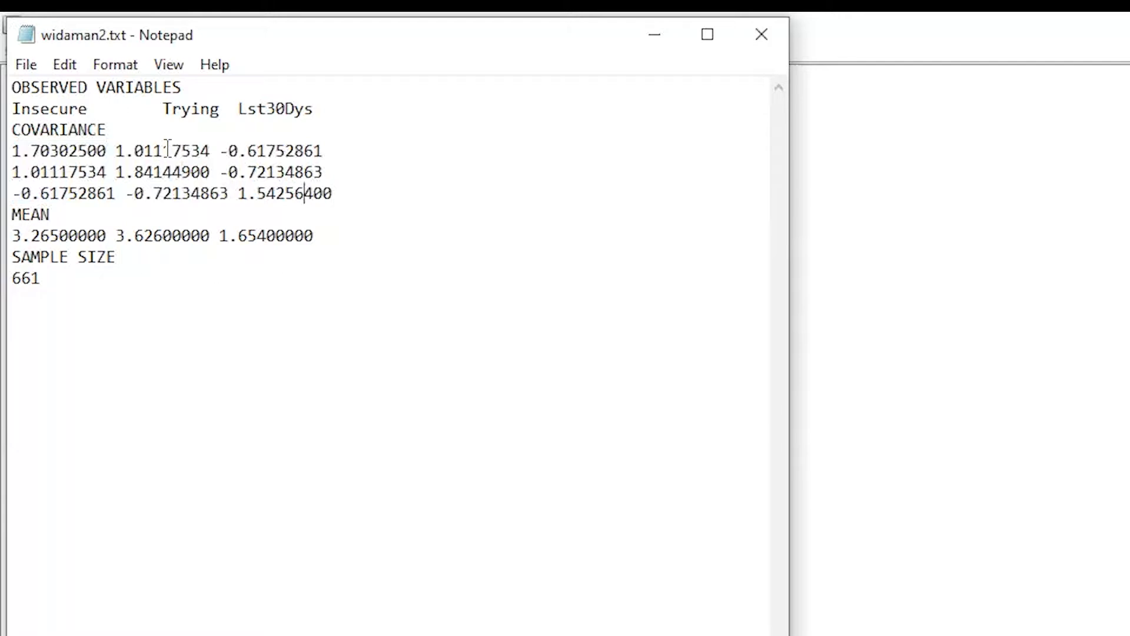
left_click(286, 172)
left_click_drag(12, 214, 318, 231)
left_click_drag(50, 257, 87, 257)
left_click(23, 279)
left_click(759, 42)
Create an empty model in Onyx and place its frame beside the widaman2.txt dataset
left_click(21, 52)
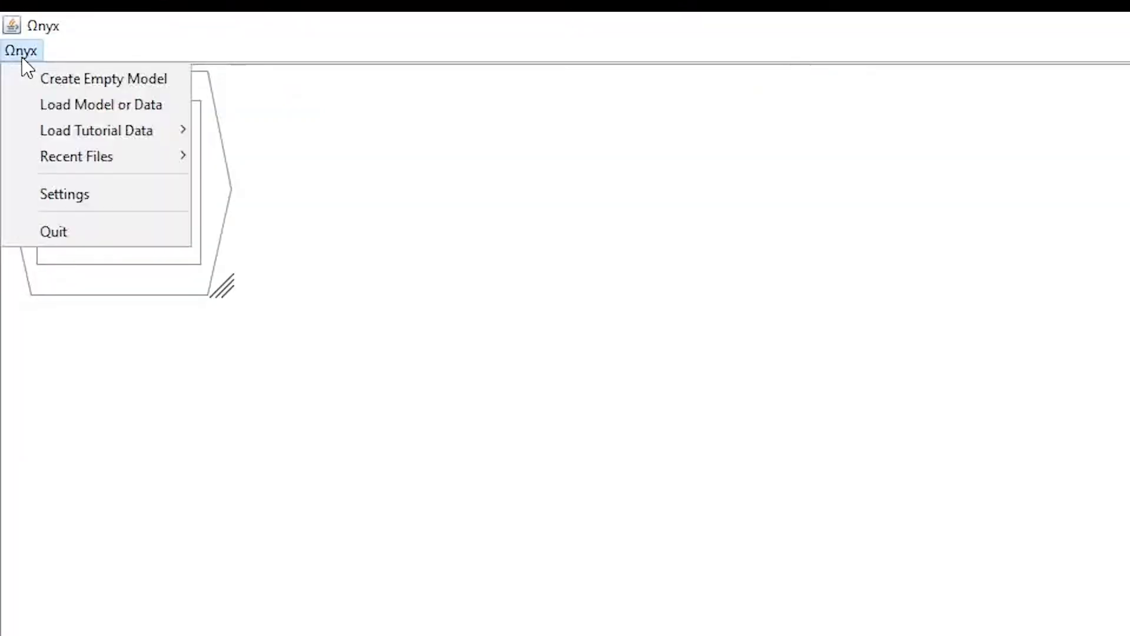
left_click(70, 82)
left_click_drag(135, 91, 378, 84)
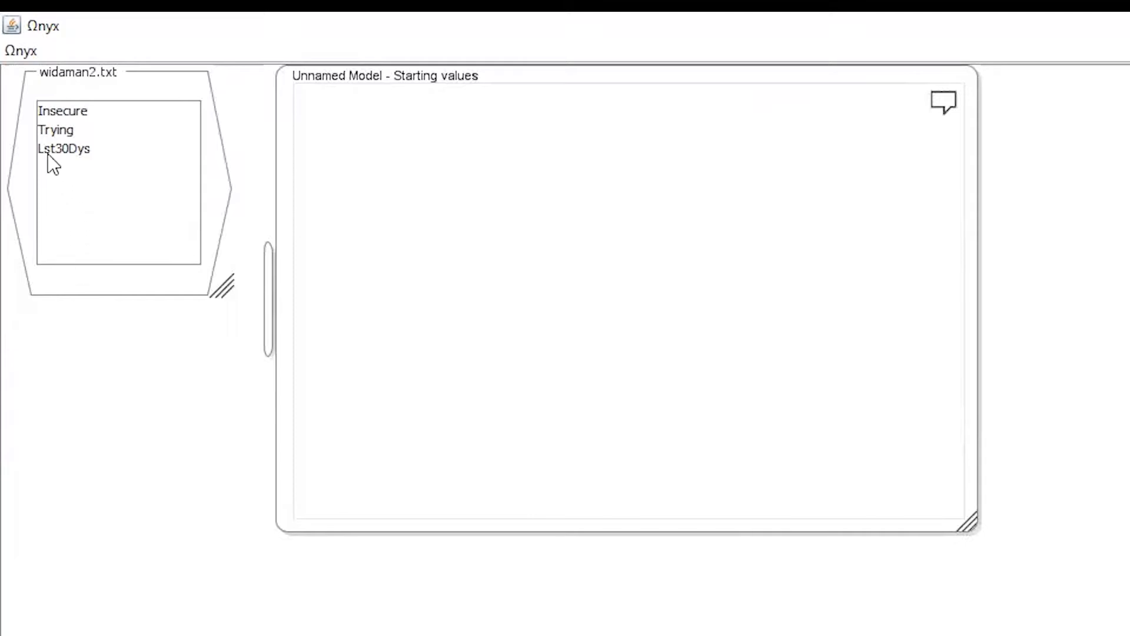
Add Lst30Dys low in the model and place Insecure and Trying together above it as observed variables
left_click_drag(50, 154, 599, 398)
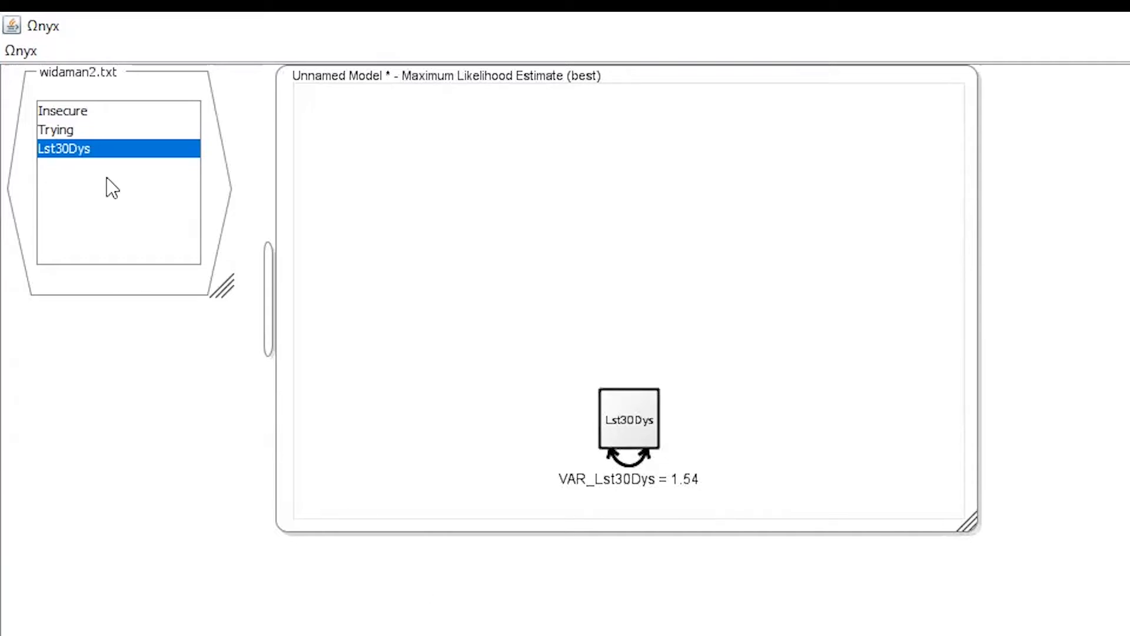
left_click(79, 116)
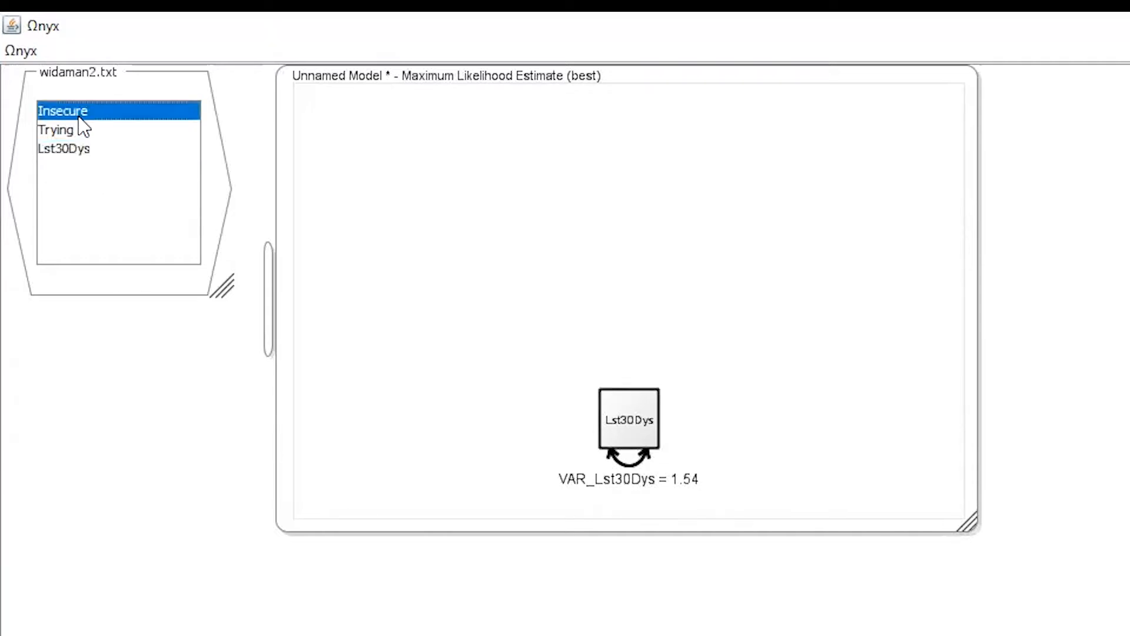
left_click(70, 129, "ctrl")
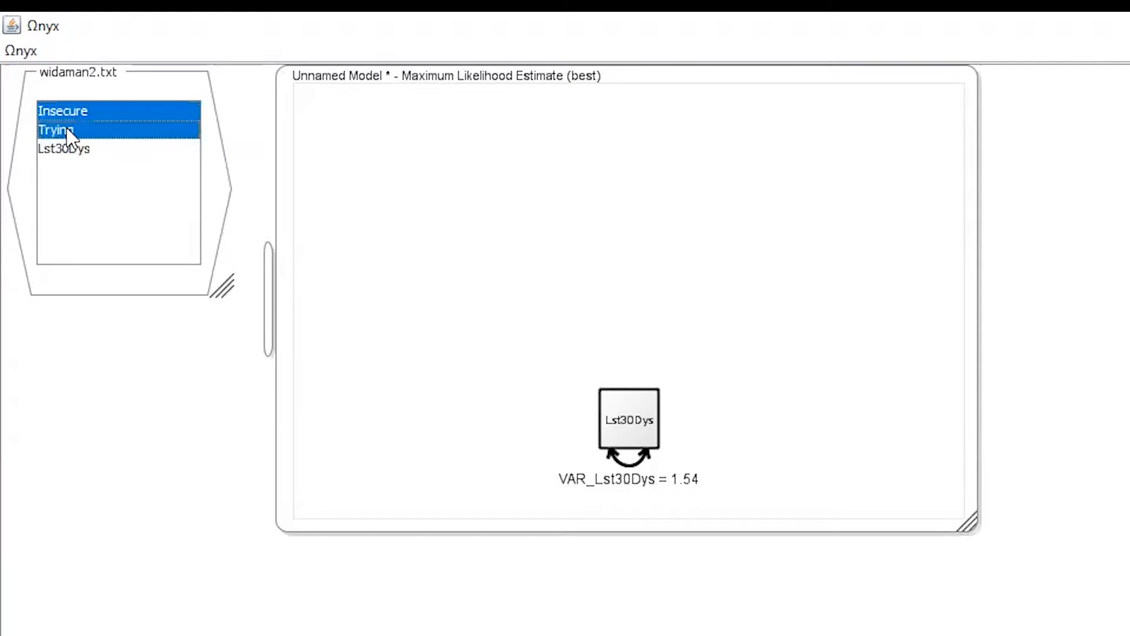
left_click_drag(70, 127, 484, 222)
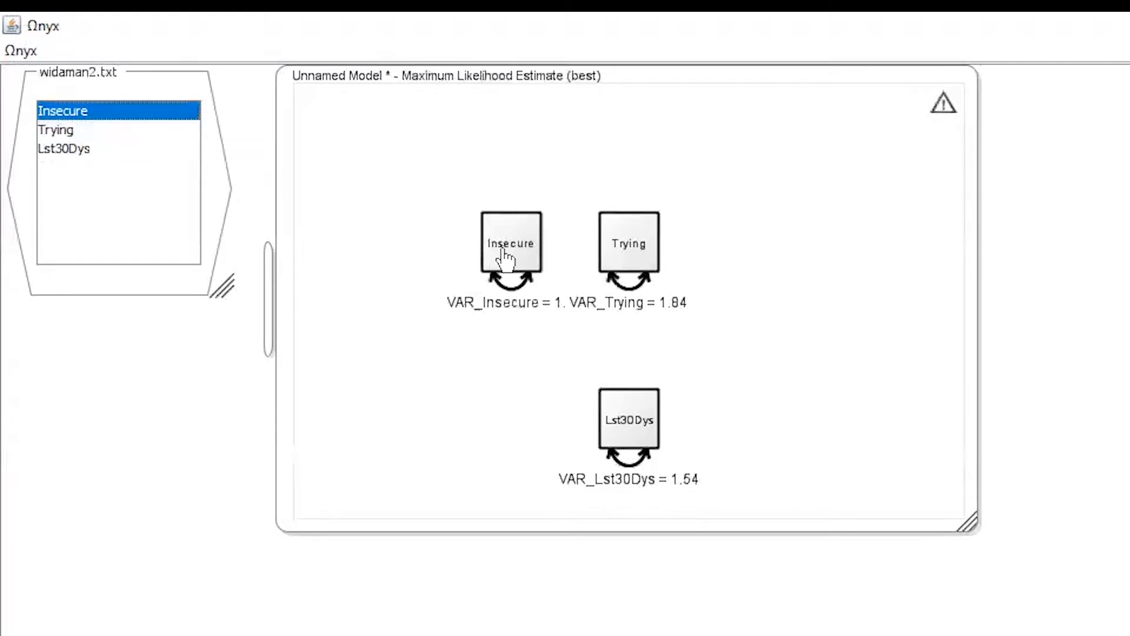
Arrange the variables in a triangle, with Insecure and Trying spread apart above and Lst30Dys centred below them
left_click(641, 251)
left_click_drag(647, 250, 753, 259)
left_click_drag(523, 244, 508, 210)
left_click_drag(734, 242, 780, 245)
left_click(643, 413)
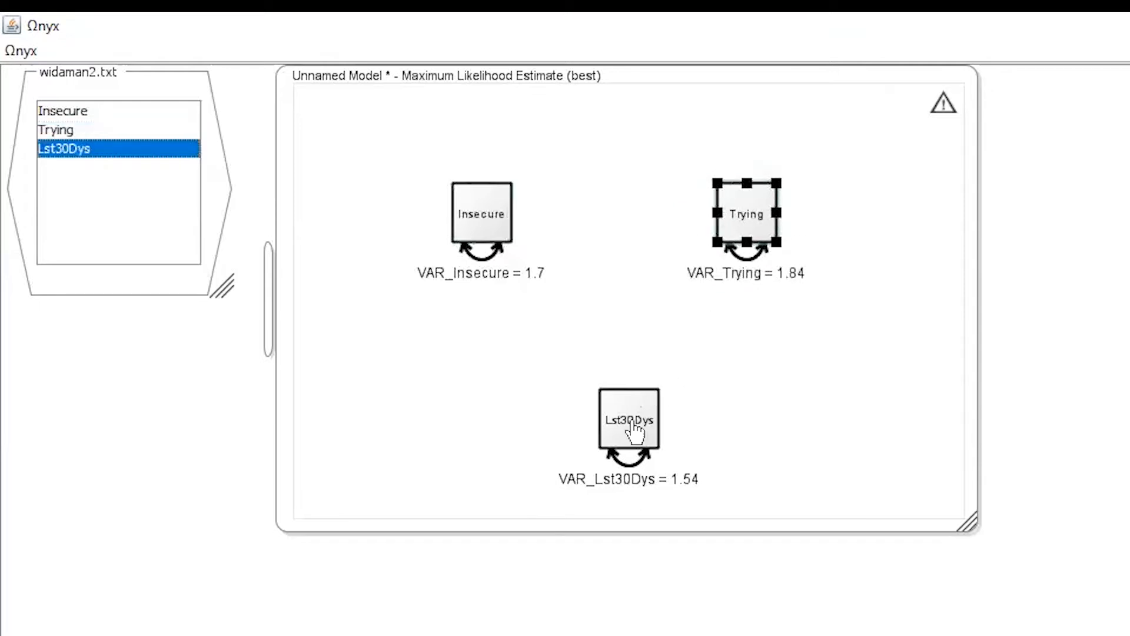
left_click_drag(638, 436, 623, 436)
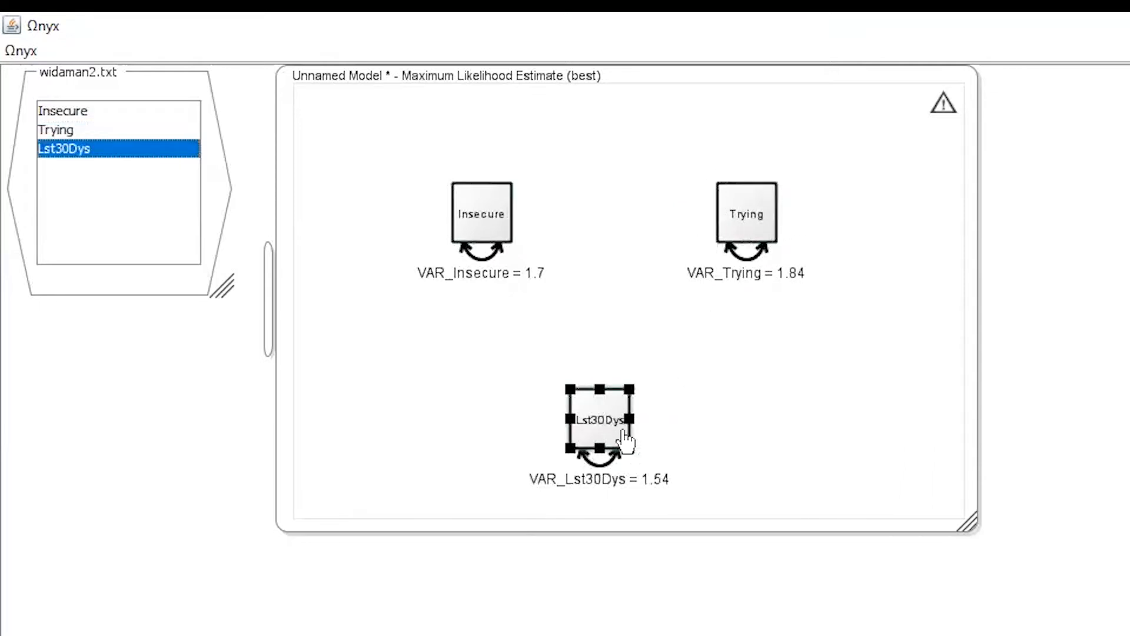
left_click(457, 373)
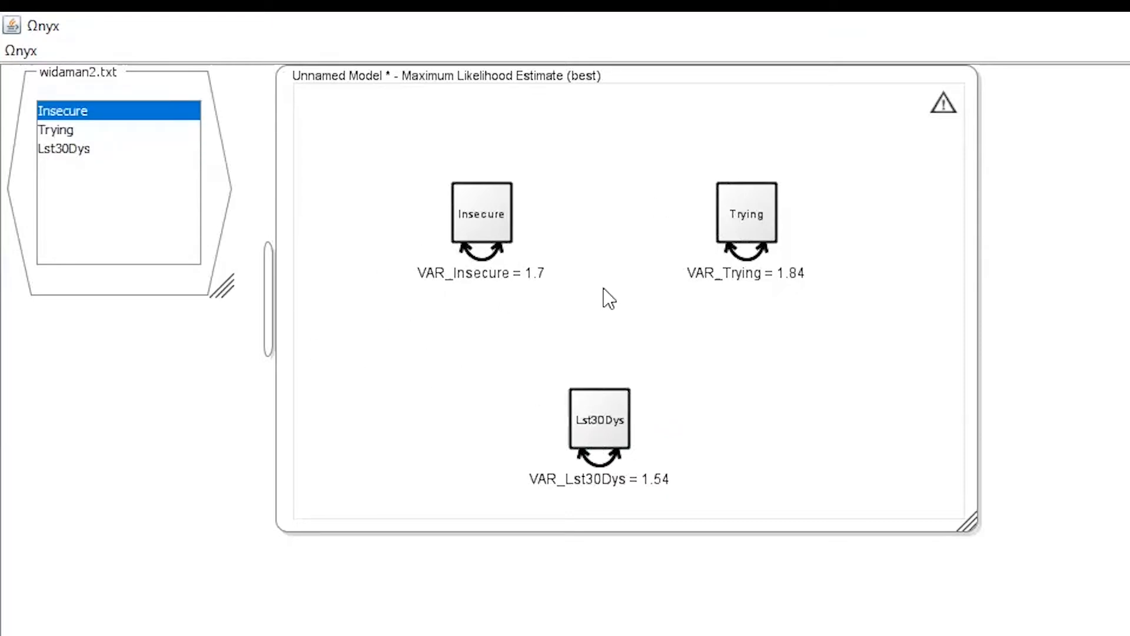
Connect Insecure and Trying with a two-headed covariance path and make it a free parameter
mouse_move(485, 201)
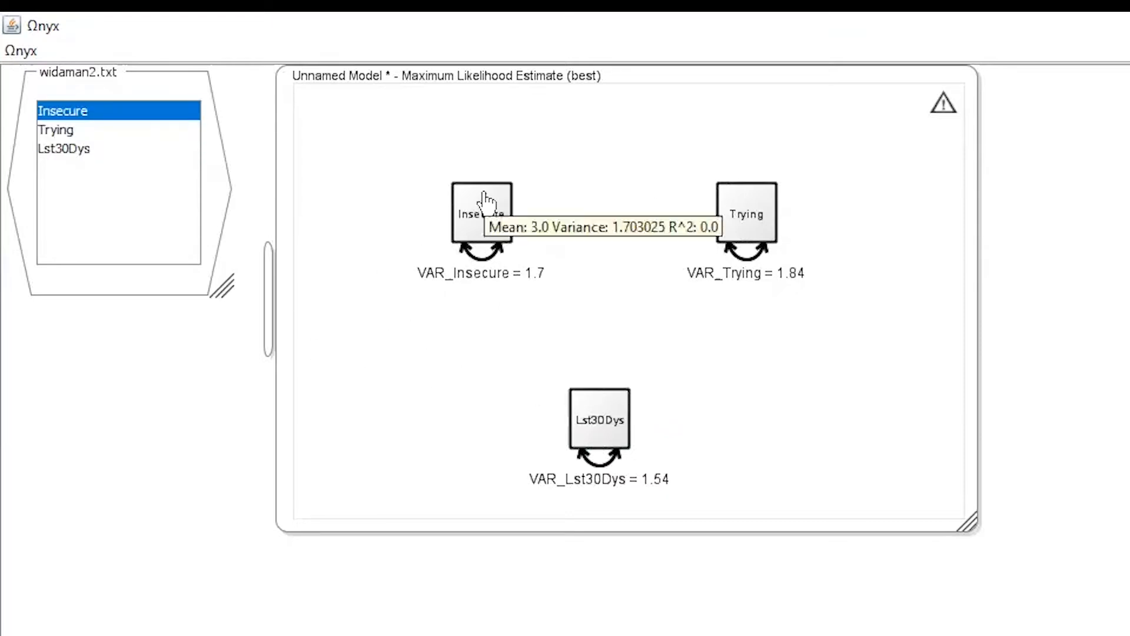
left_click(485, 202)
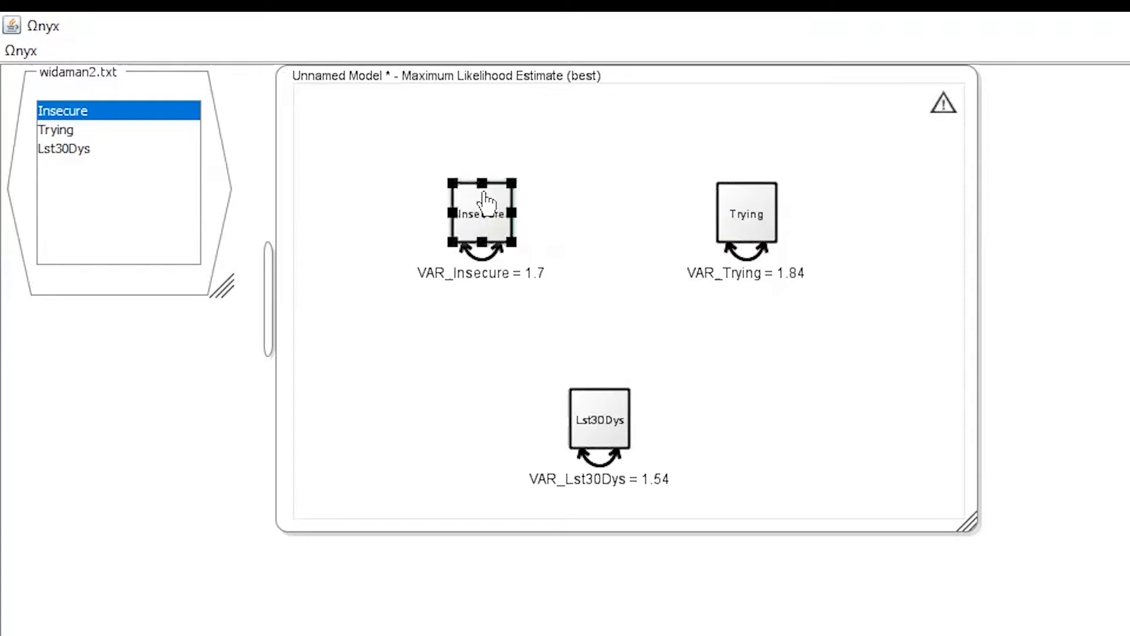
left_click_drag(485, 195, 754, 201)
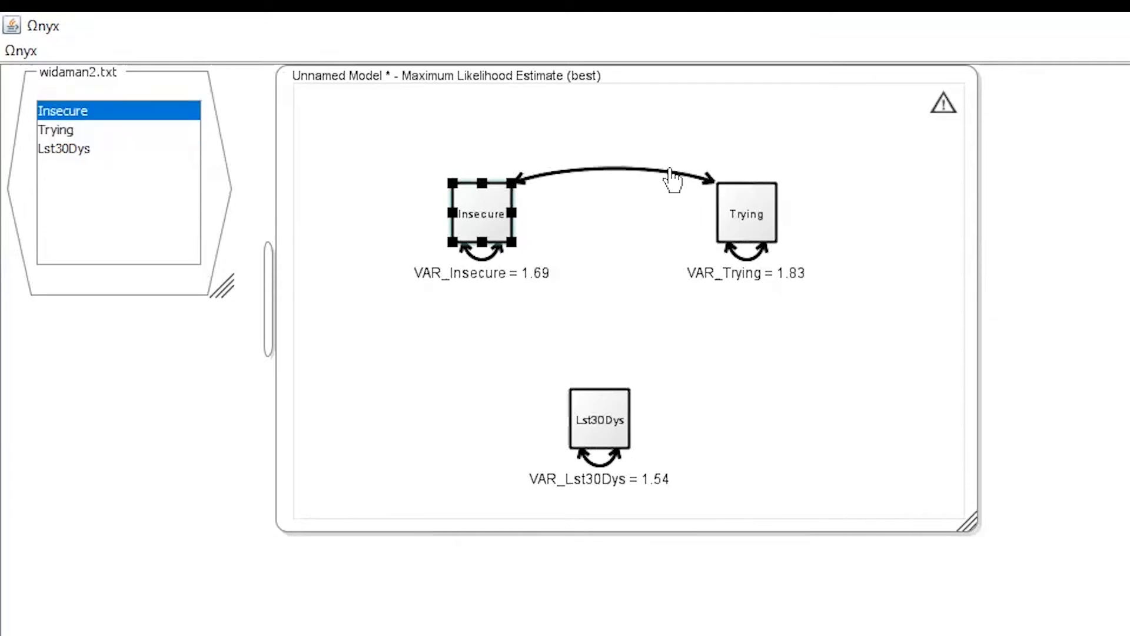
right_click(626, 182)
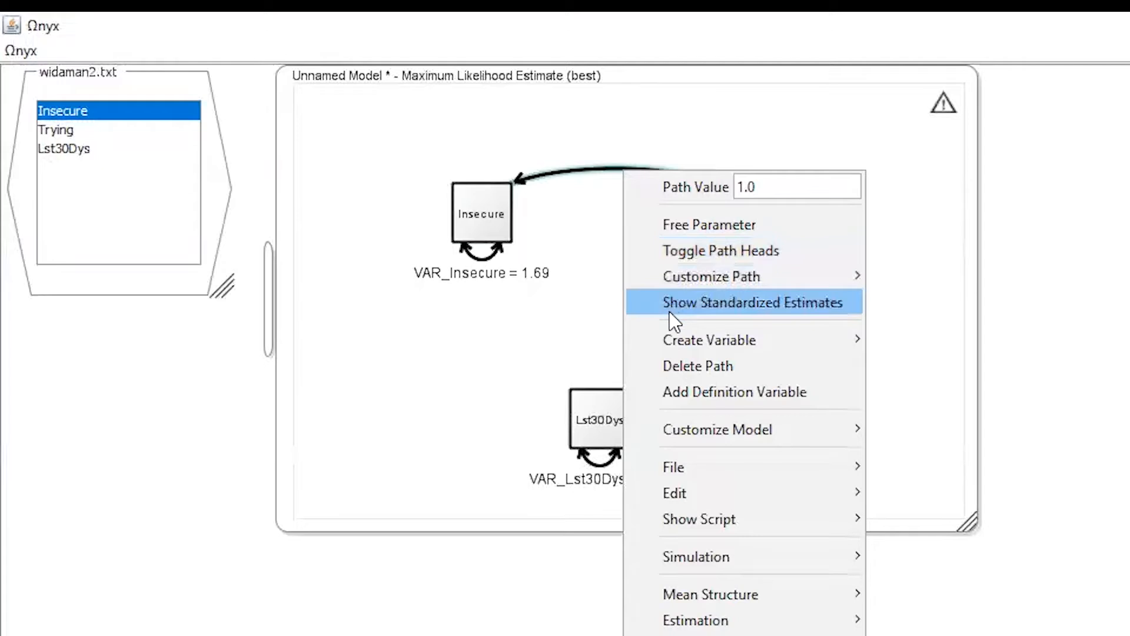
left_click(691, 226)
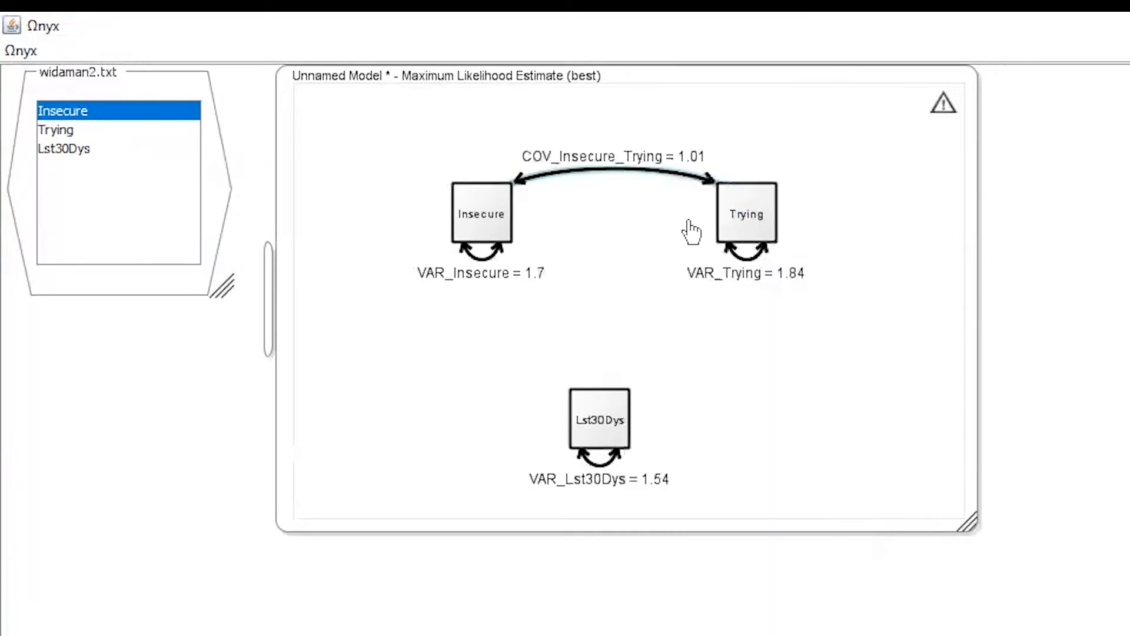
Rename the covariance path between Insecure and Trying as Cov and show its standardized estimate
right_click(595, 172)
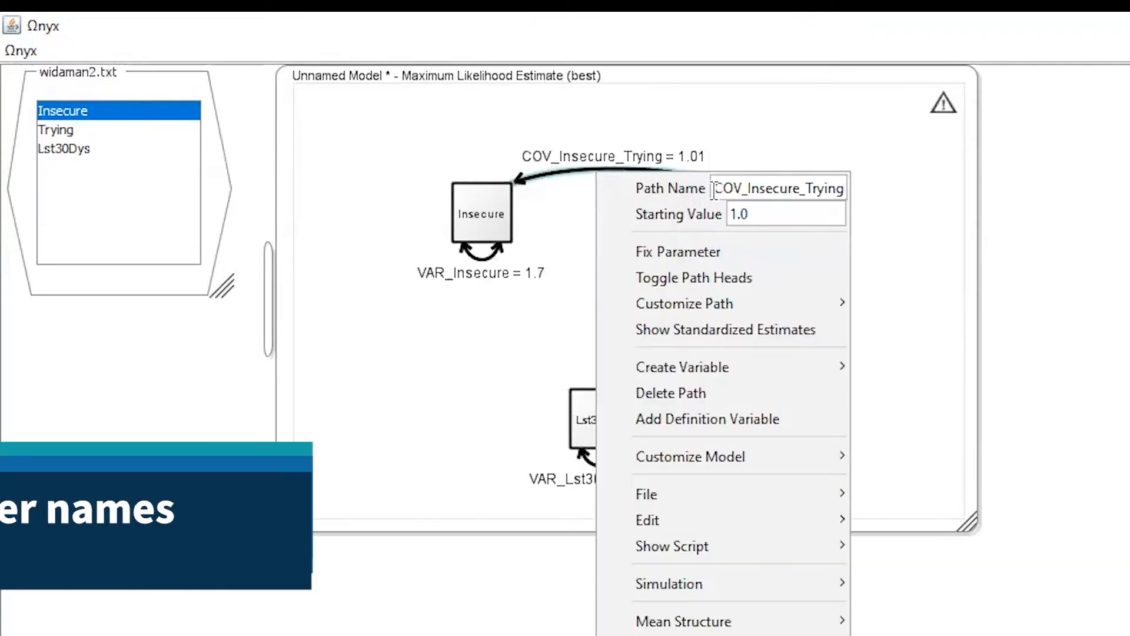
left_click_drag(713, 189, 888, 190)
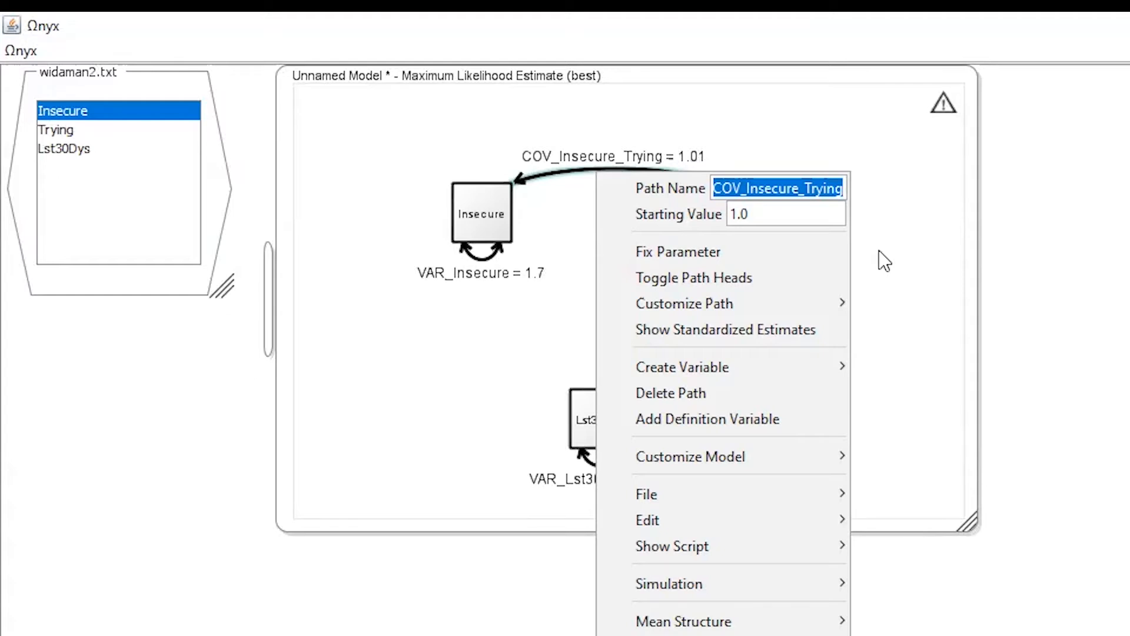
type("co")
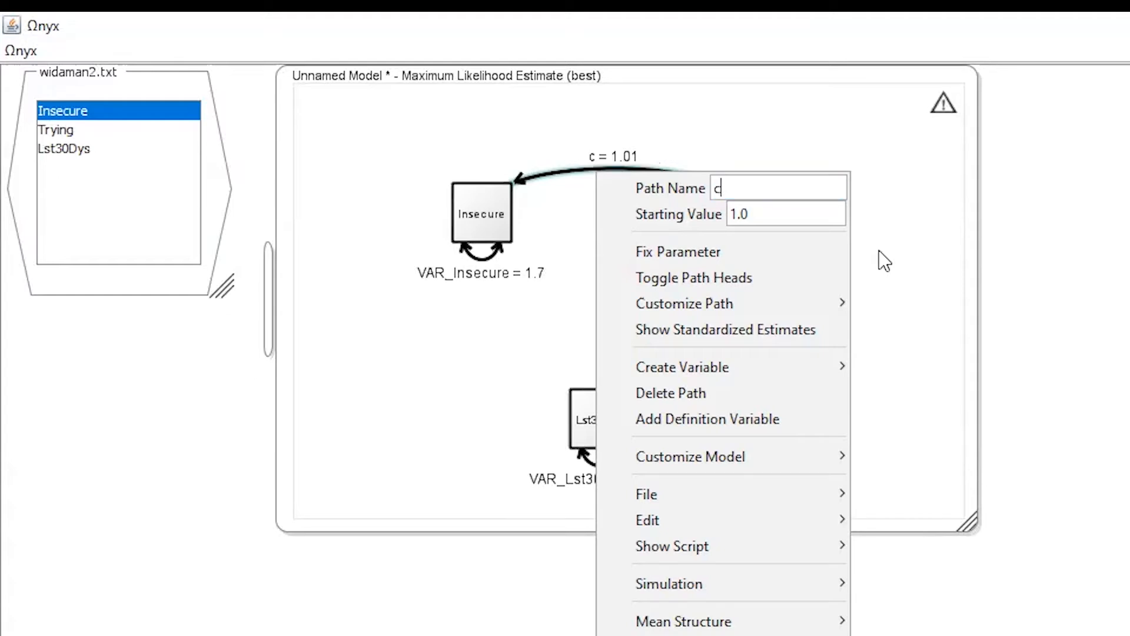
key("BackSpace")
key("BackSpace")
type("V")
key("BackSpace")
type("Cov")
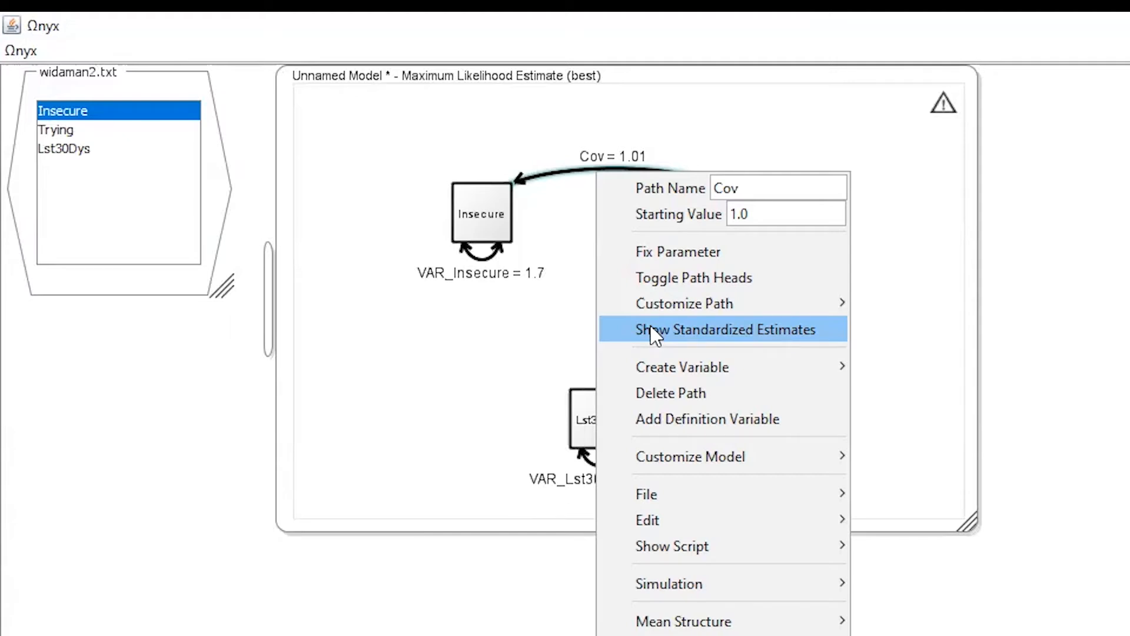
left_click(653, 331)
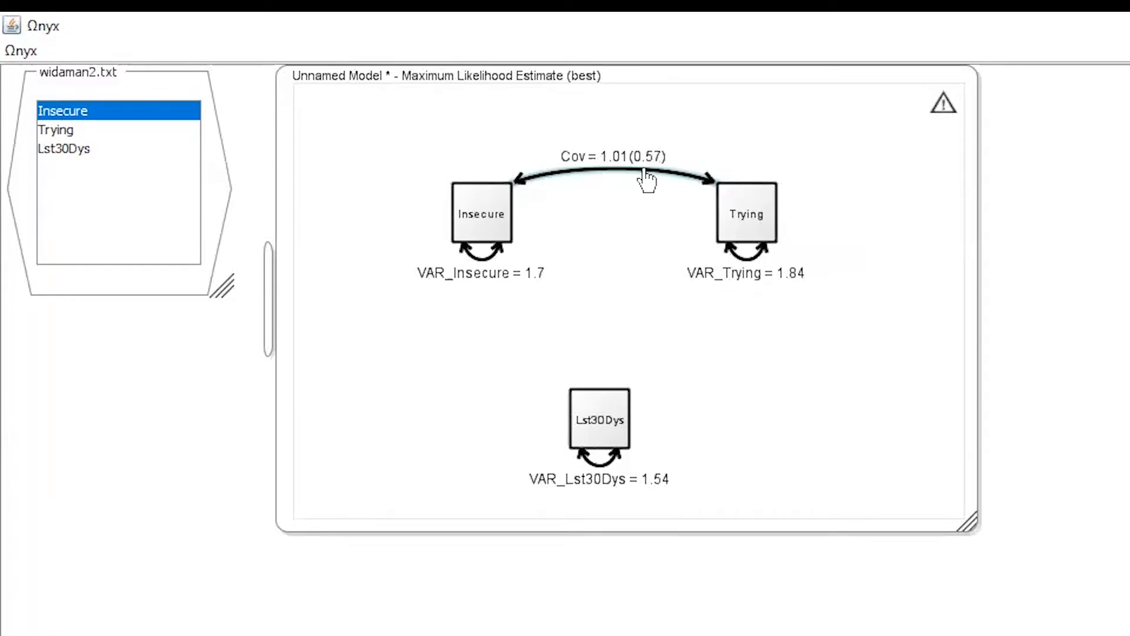
mouse_move(646, 172)
Draw regression paths from Insecure and from Trying to Lst30Dys
left_click(490, 237)
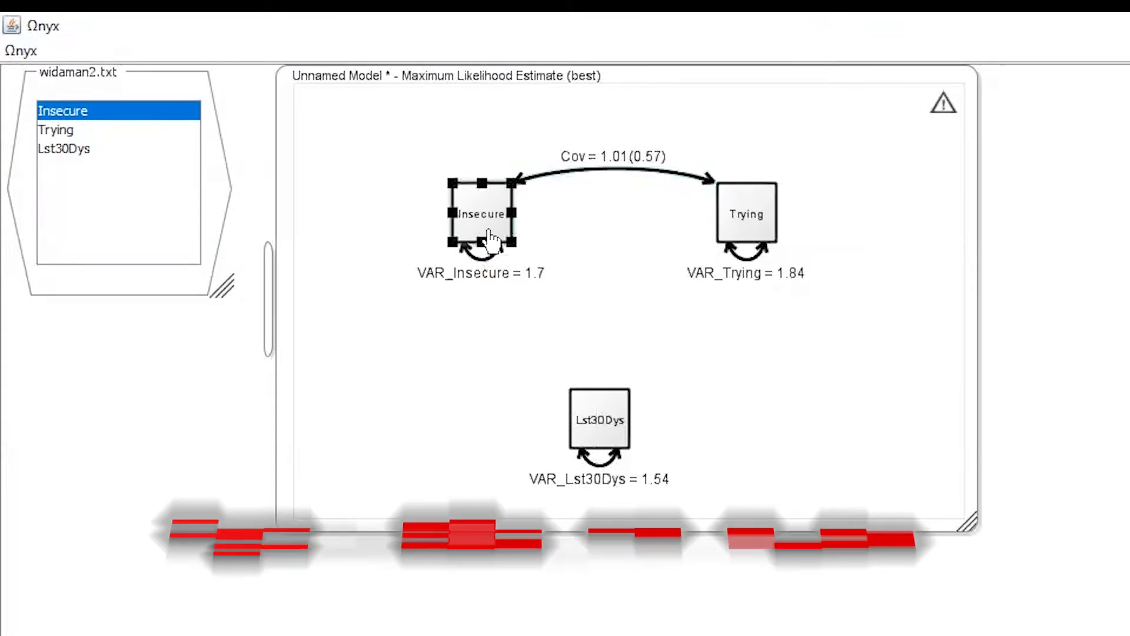
mouse_move(489, 238)
left_mouse_down()
mouse_move(538, 343)
mouse_move(588, 409)
left_mouse_up()
left_click_drag(758, 224, 628, 423)
left_click_drag(728, 250, 621, 412)
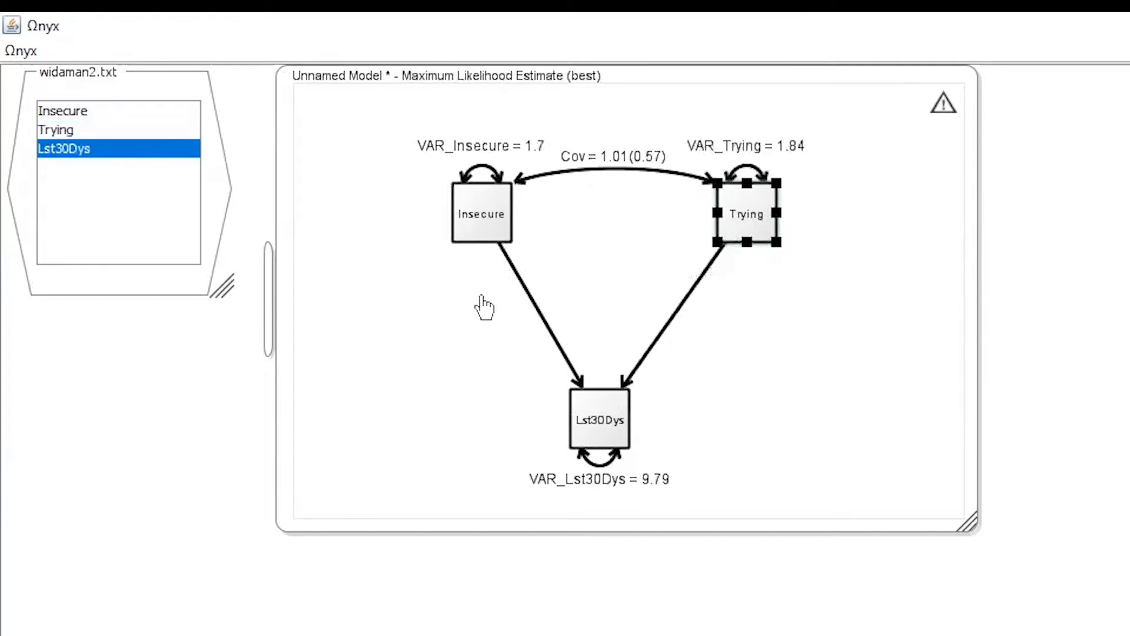
Make both regression paths to Lst30Dys free parameters together and show their standardized estimates
left_click(500, 320)
left_click_drag(498, 312, 738, 305)
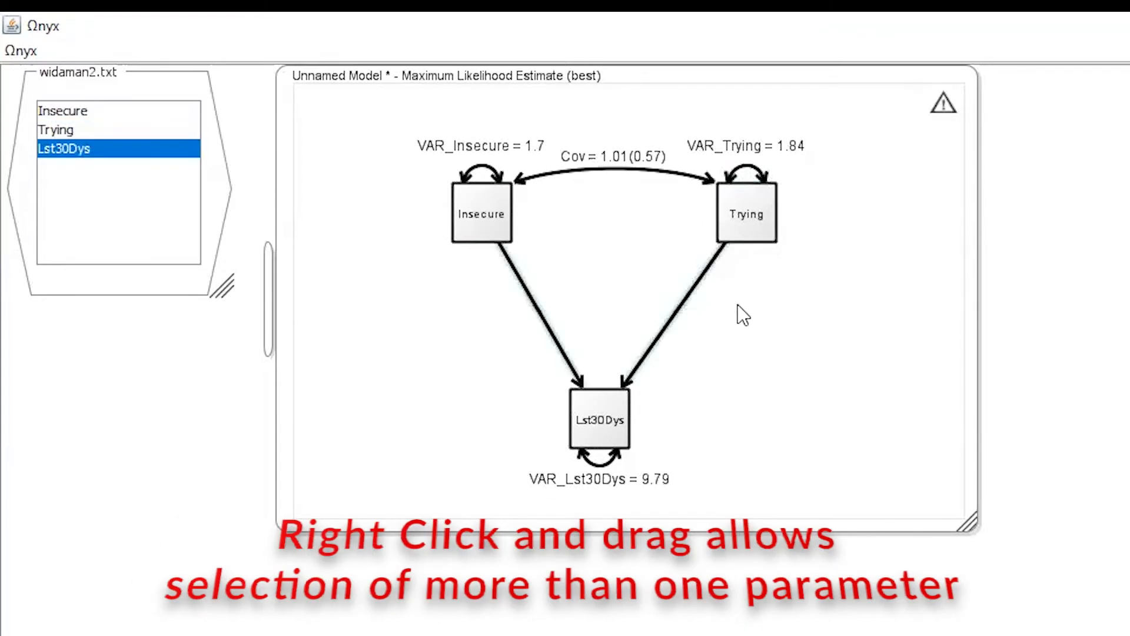
right_click(550, 331)
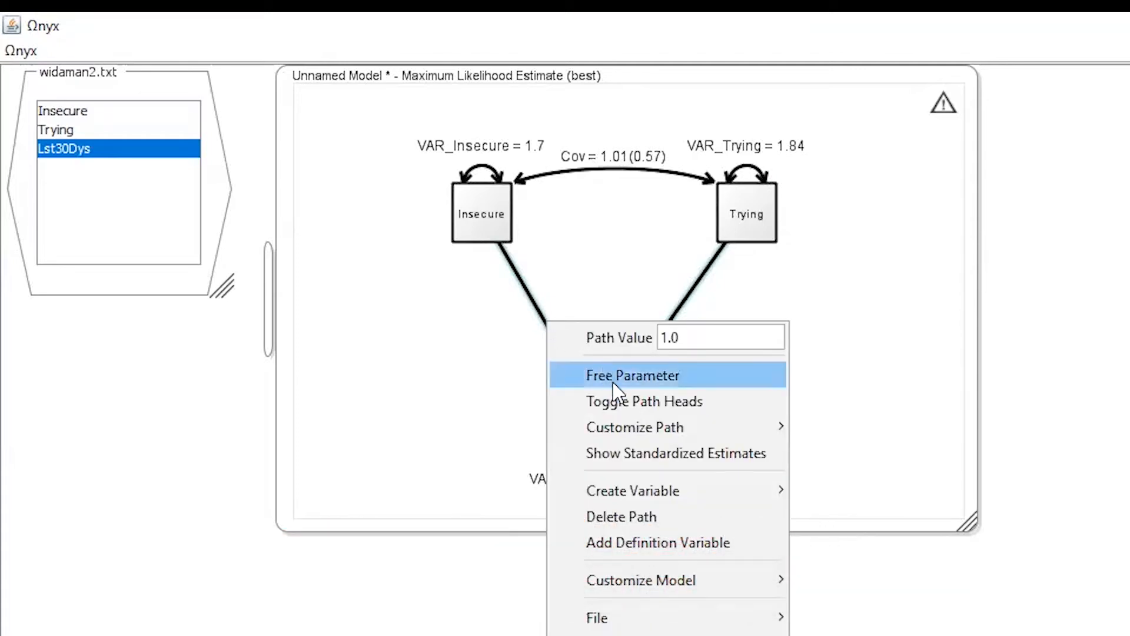
left_click(613, 384)
right_click(549, 326)
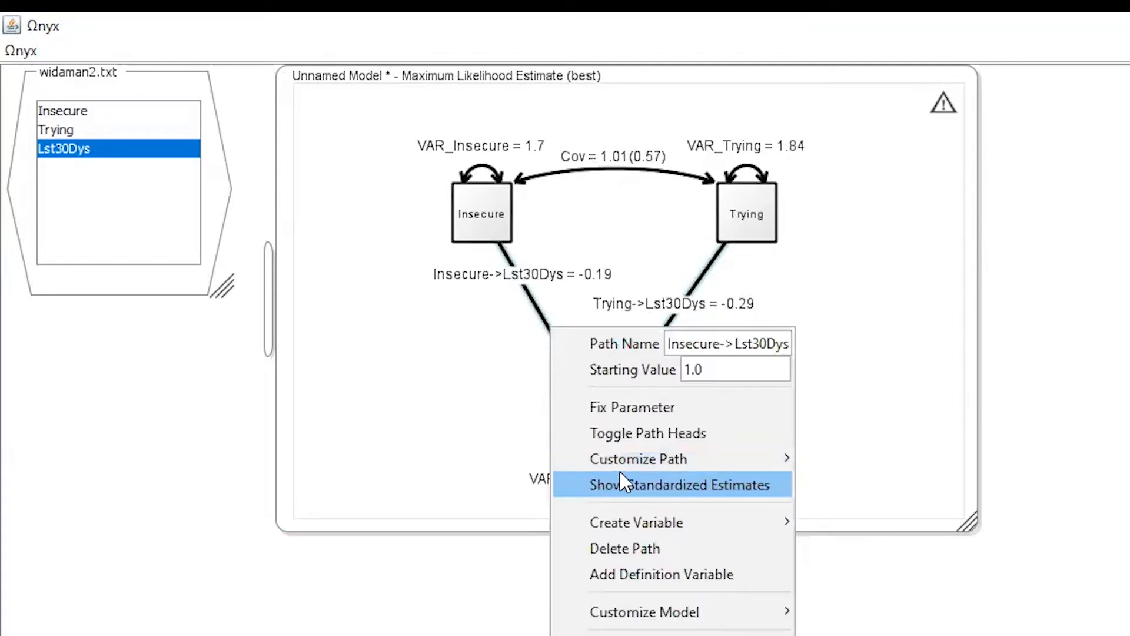
left_click(638, 489)
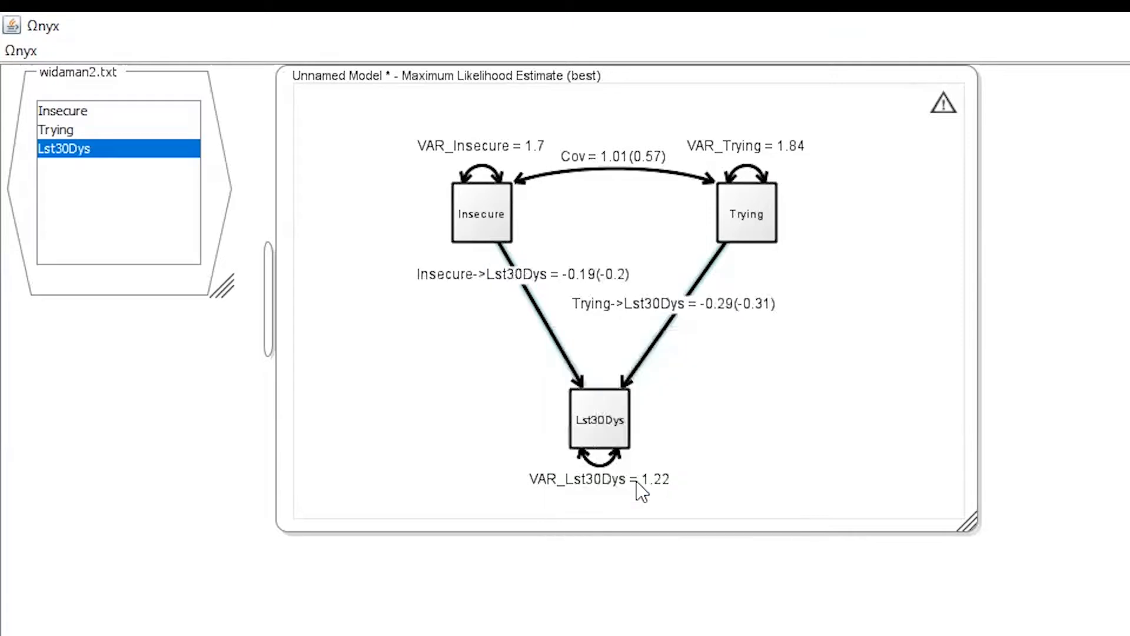
Rename the regression path from Insecure to Lst30Dys as b1
right_click(540, 321)
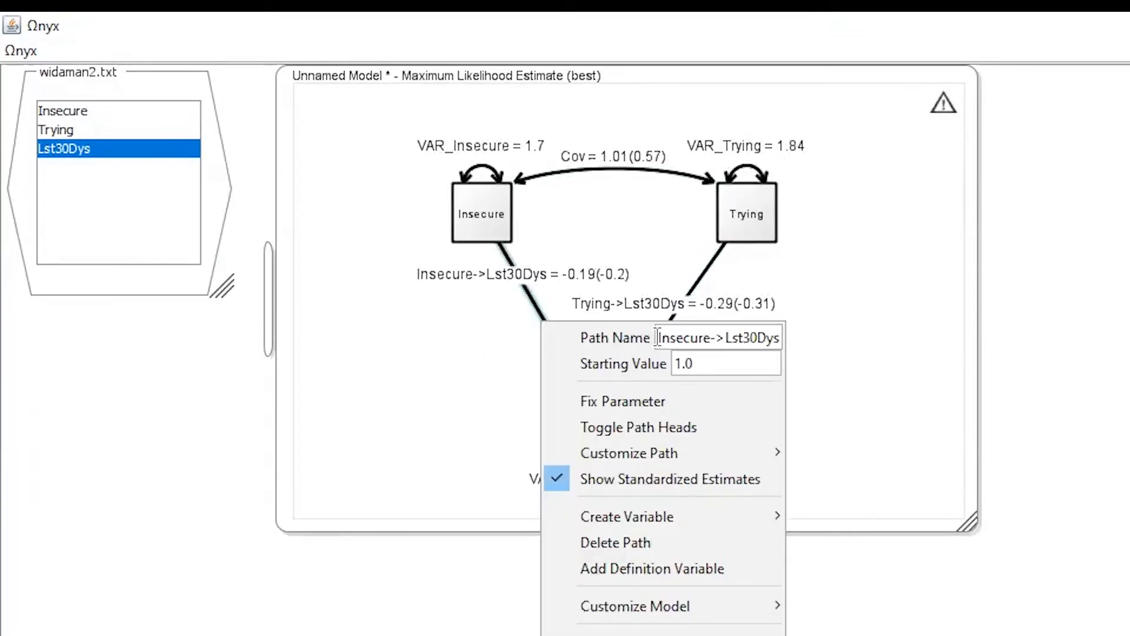
left_click_drag(657, 337, 845, 337)
type("b1")
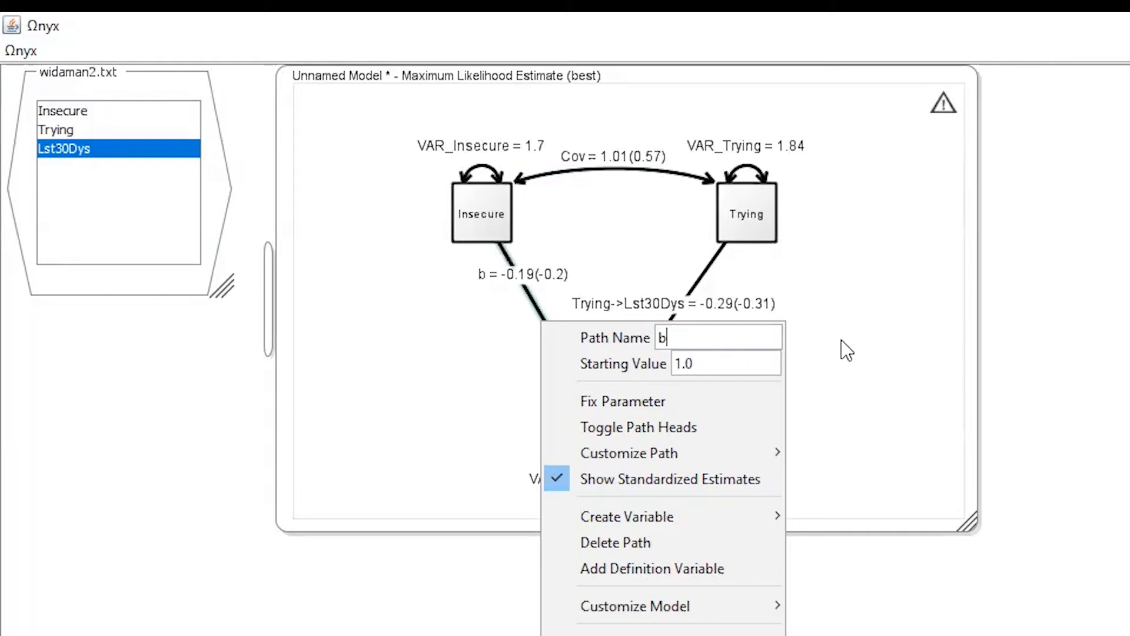
key("Return")
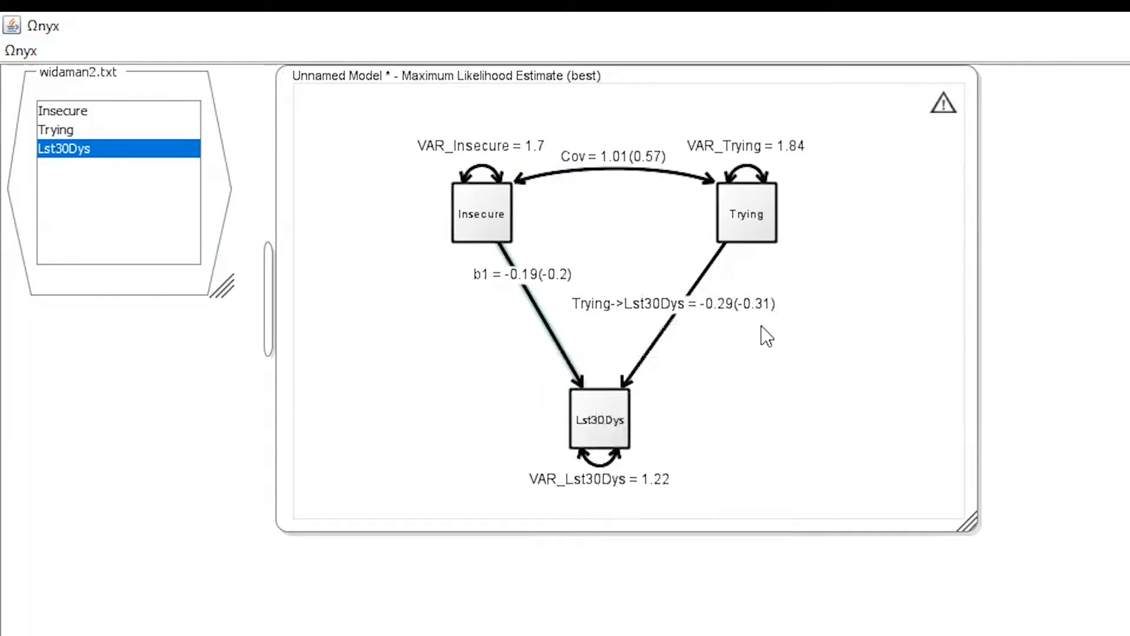
Rename the regression path from Trying to Lst30Dys as b2 and move the b1 label down its path level with the b2 label
right_click(665, 328)
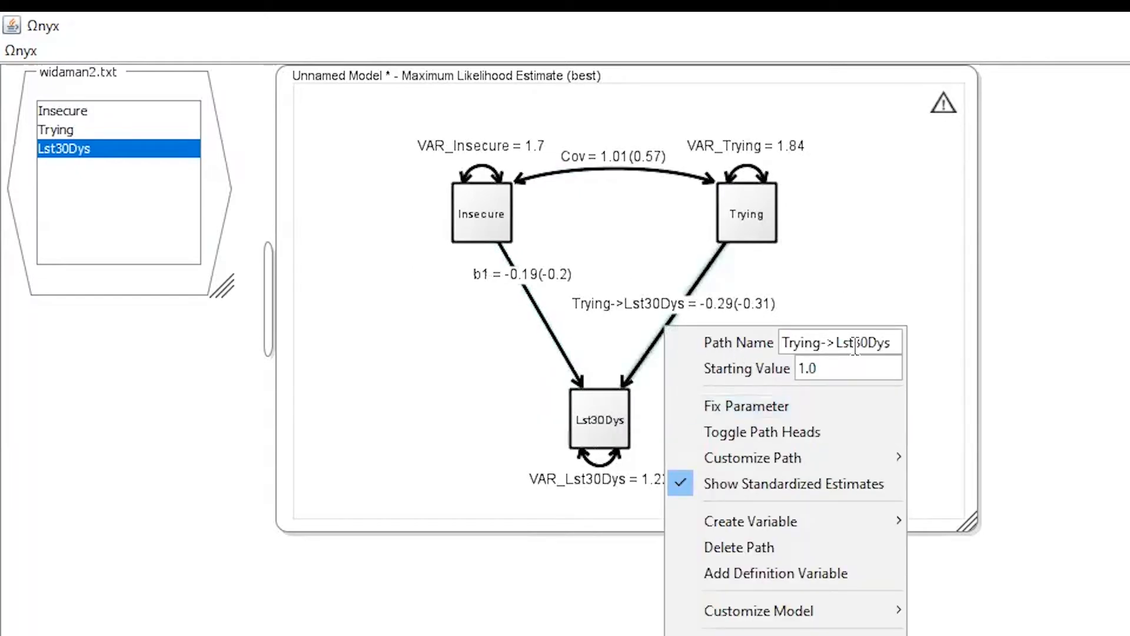
left_click_drag(786, 342, 914, 334)
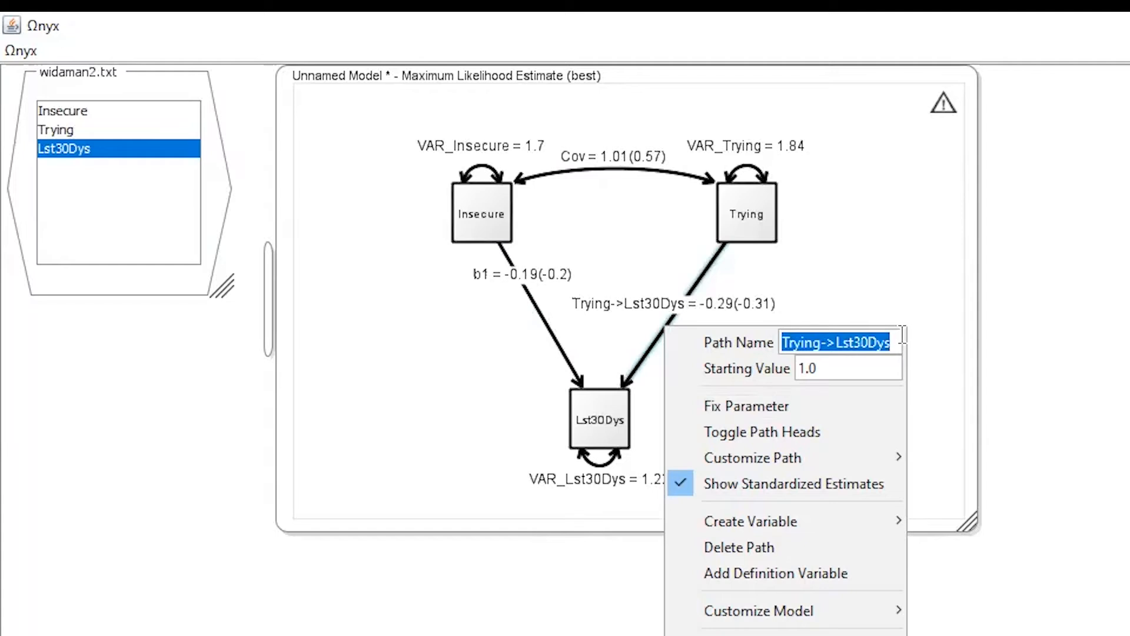
type("b2")
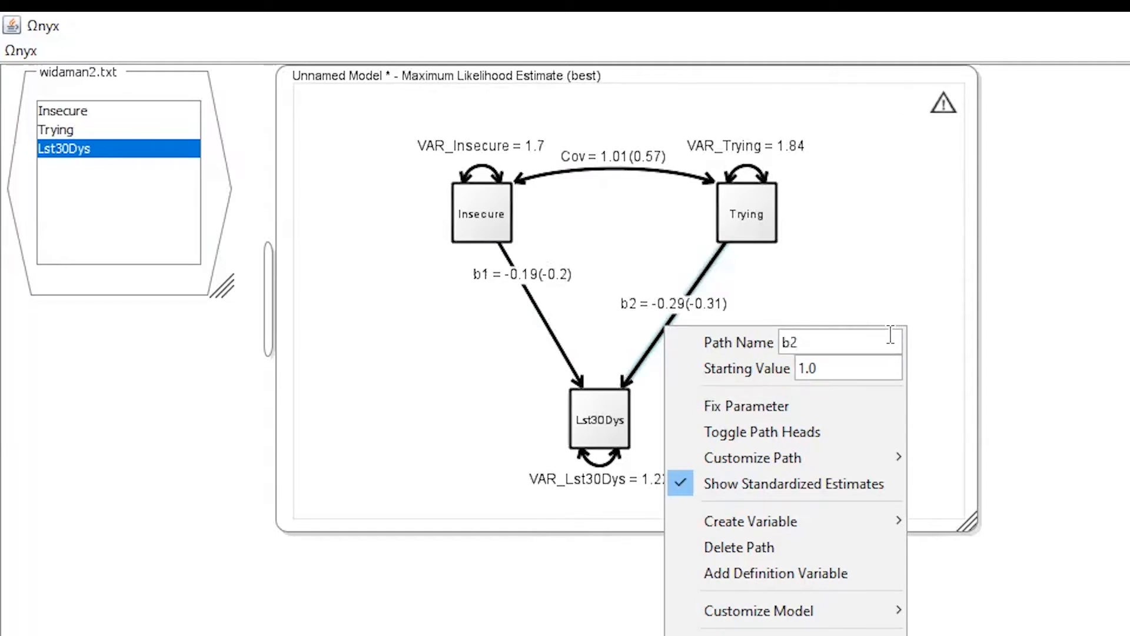
left_click(876, 280)
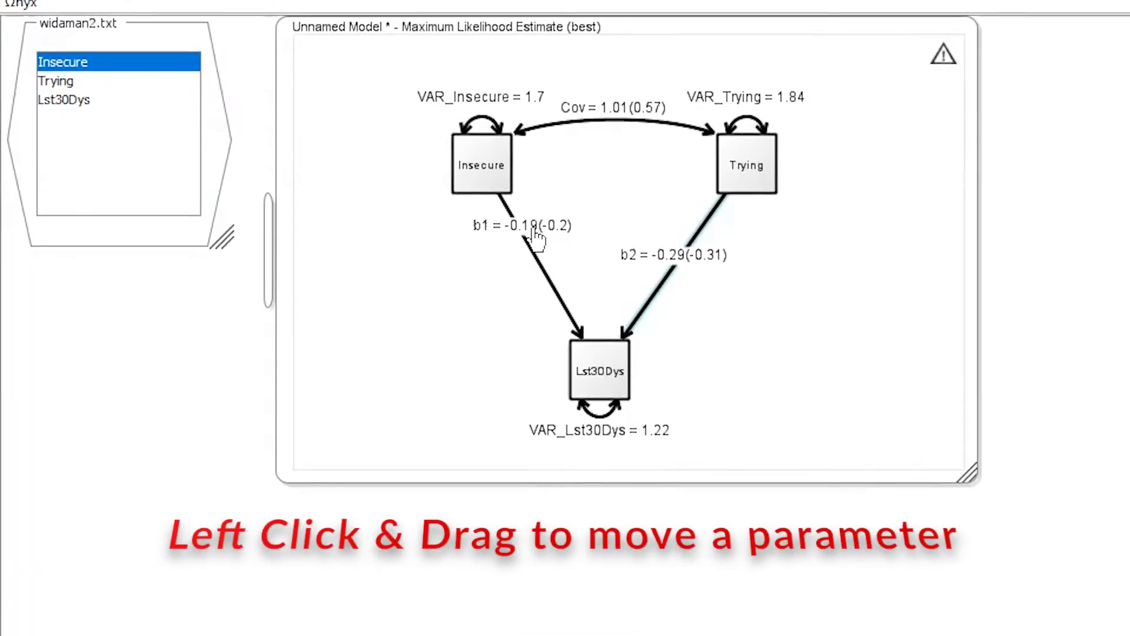
left_click_drag(535, 237, 547, 257)
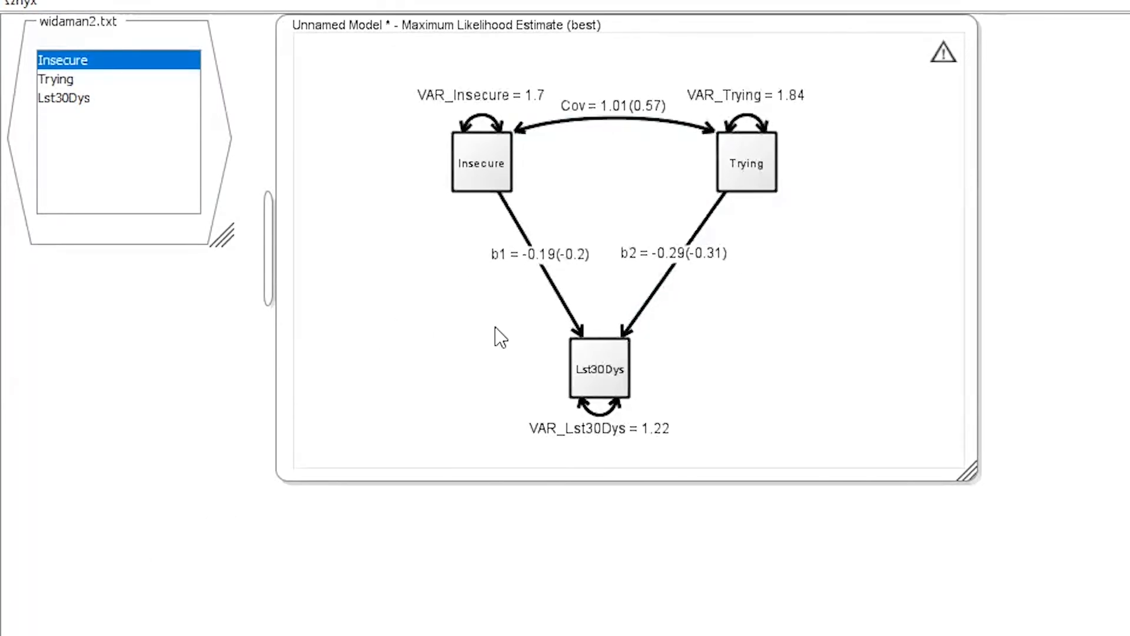
Show standardized estimates for the variance paths of Insecure, Trying and Lst30Dys
right_click(483, 125)
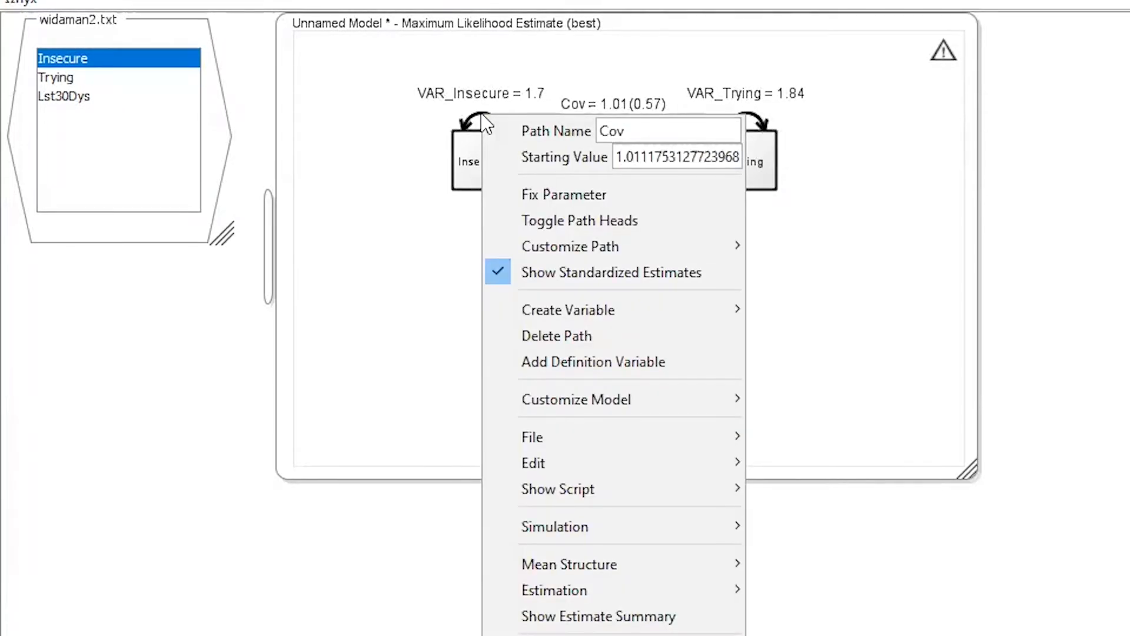
left_click(386, 145)
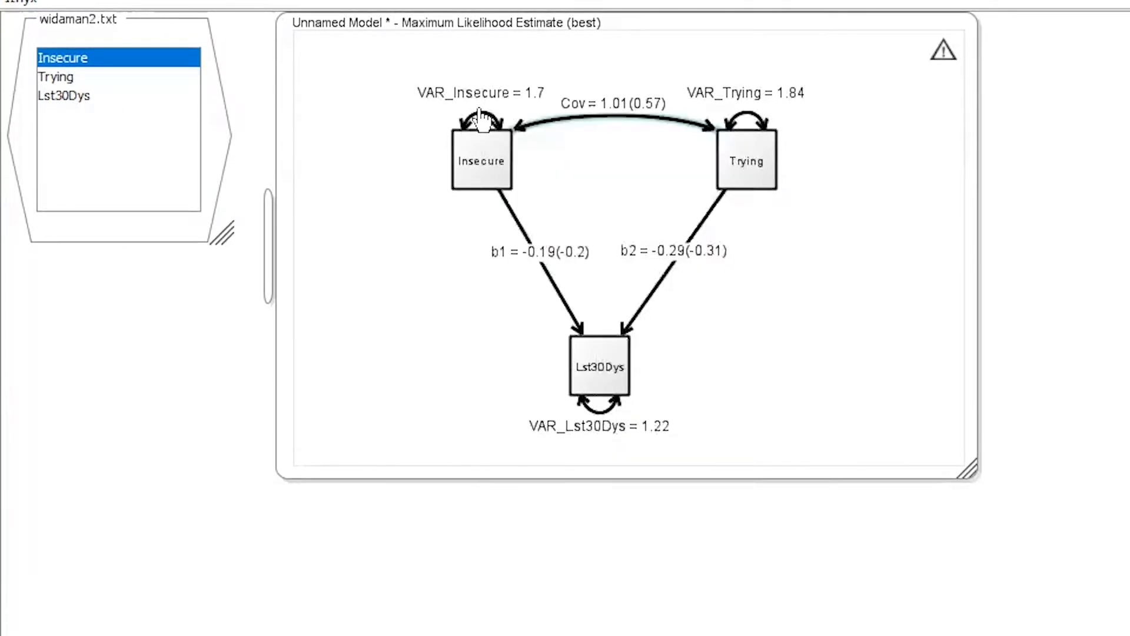
right_click(481, 120)
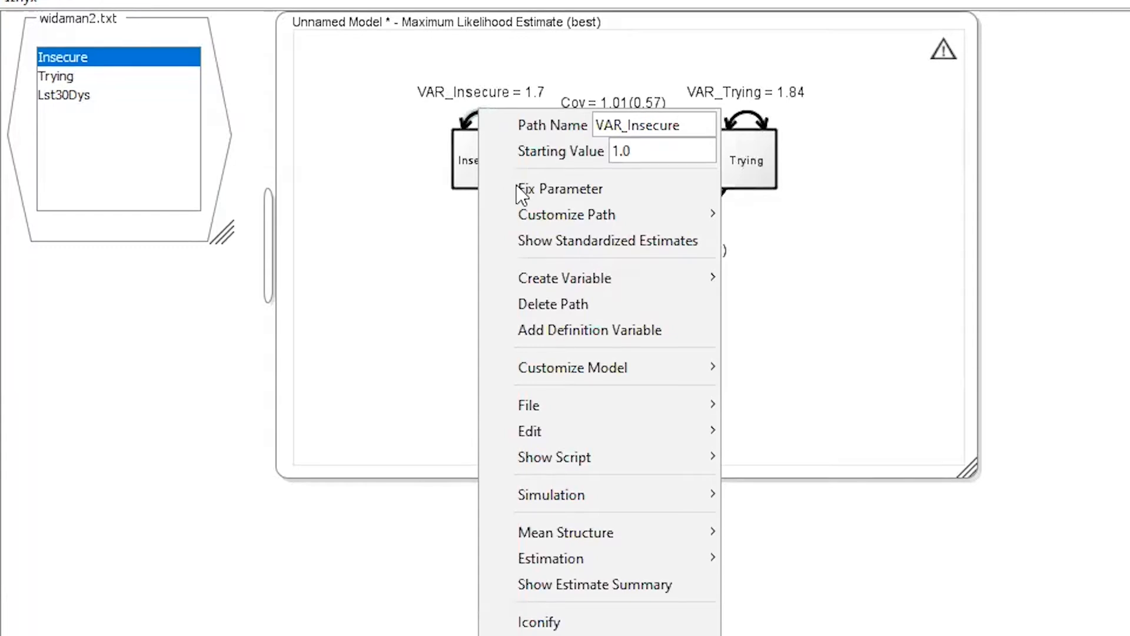
left_click(540, 239)
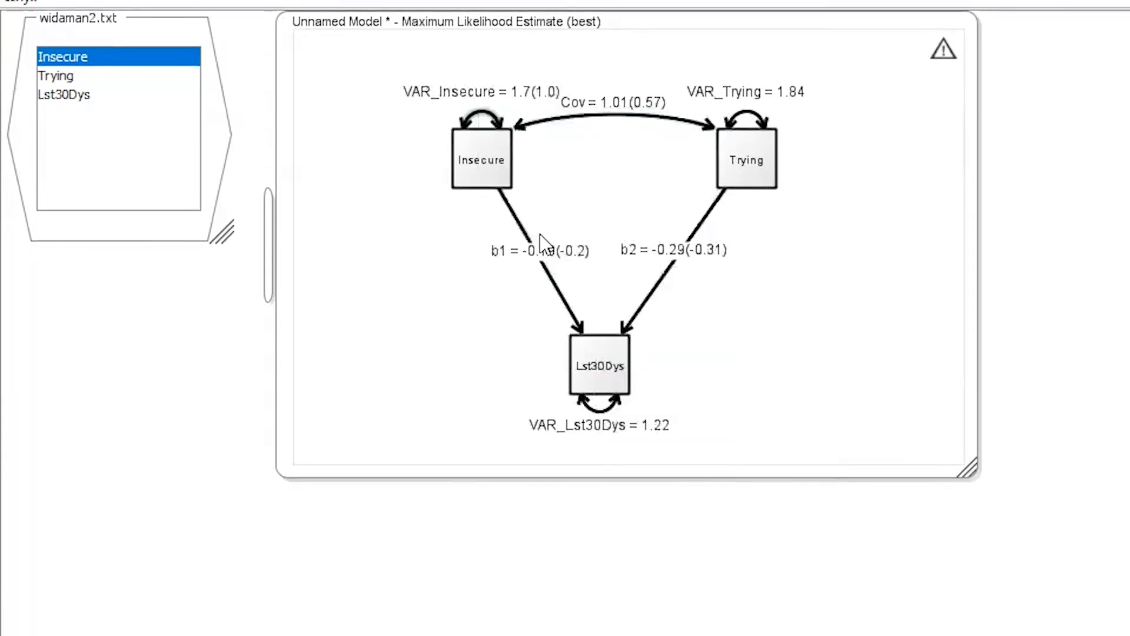
left_click(738, 160)
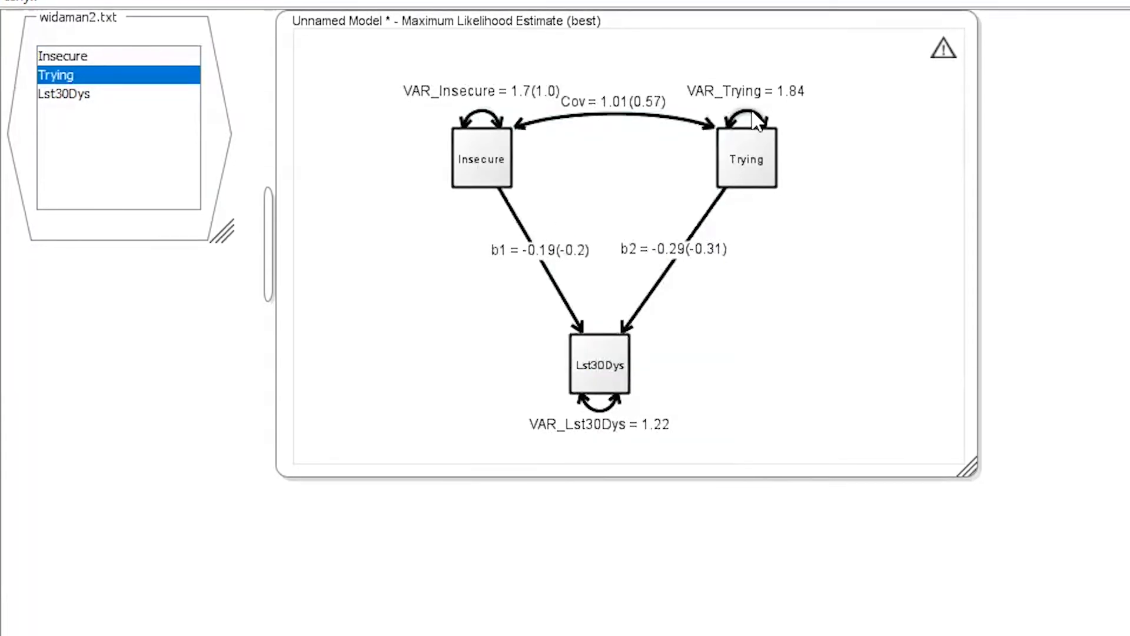
right_click(755, 117)
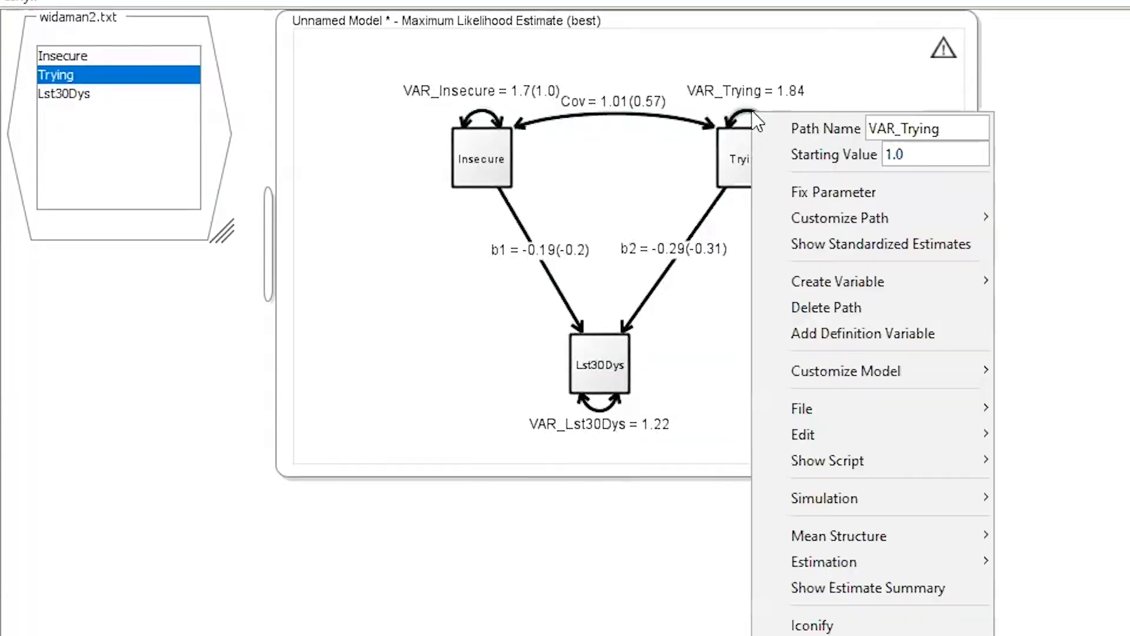
left_click(812, 241)
left_click(513, 126)
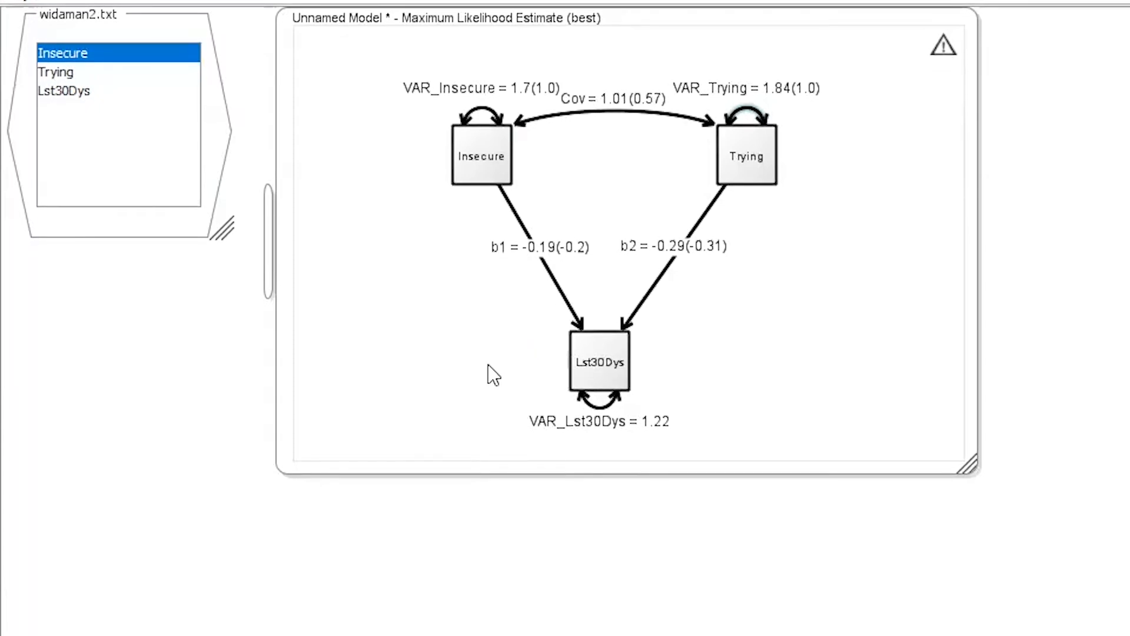
right_click(609, 417)
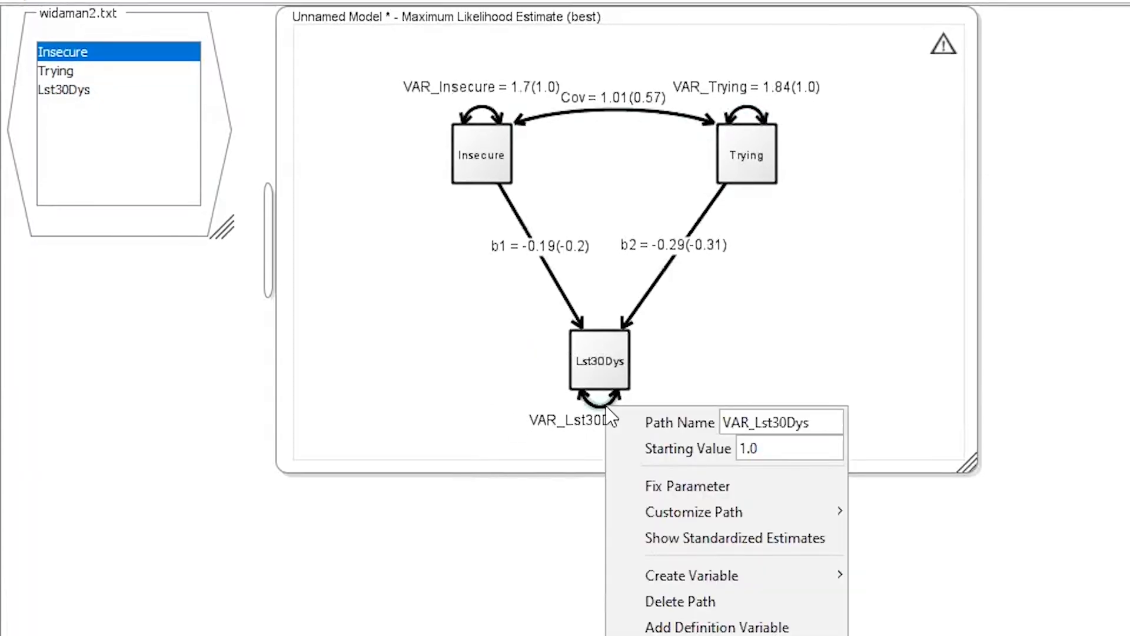
left_click(664, 537)
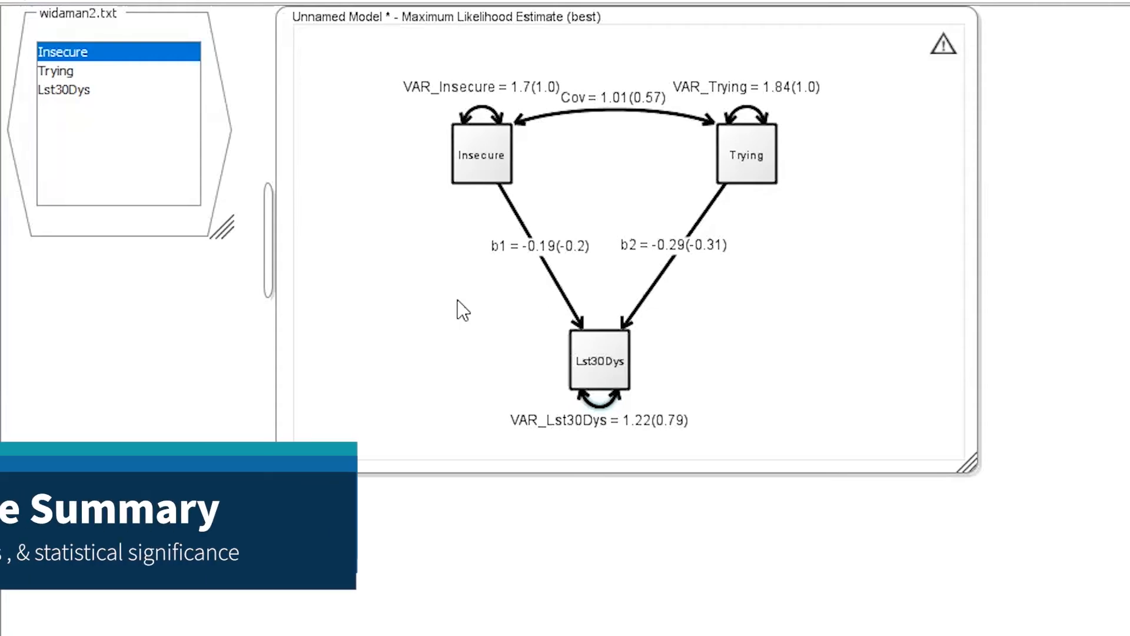
Open the model's estimate summary and examine the parameter estimates, standard errors and fit statistics
right_click(415, 270)
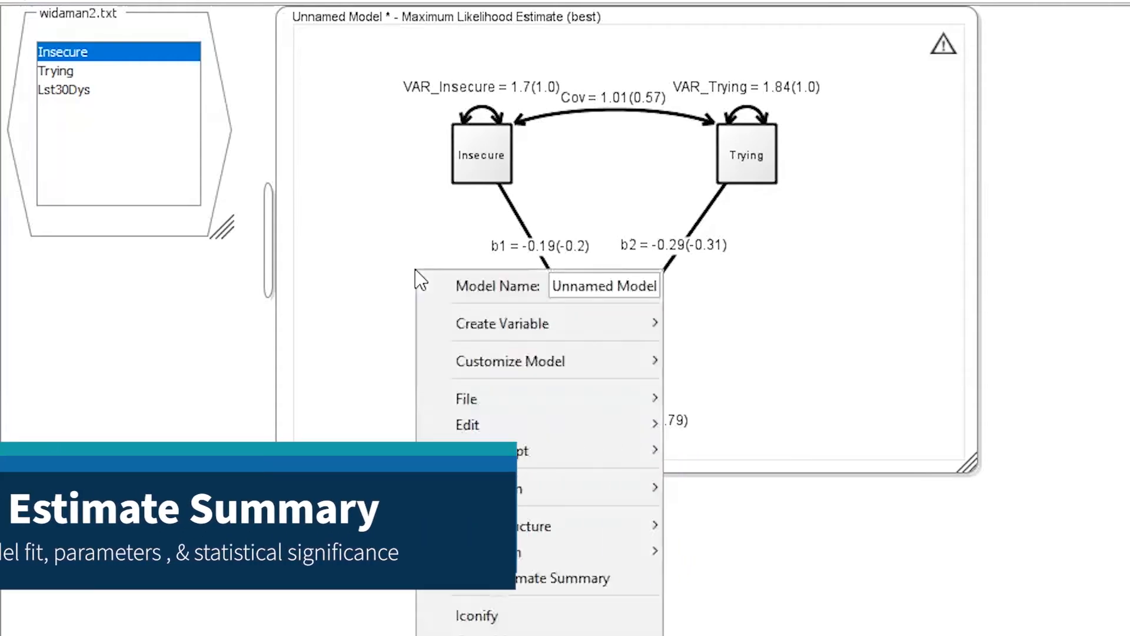
left_click(521, 580)
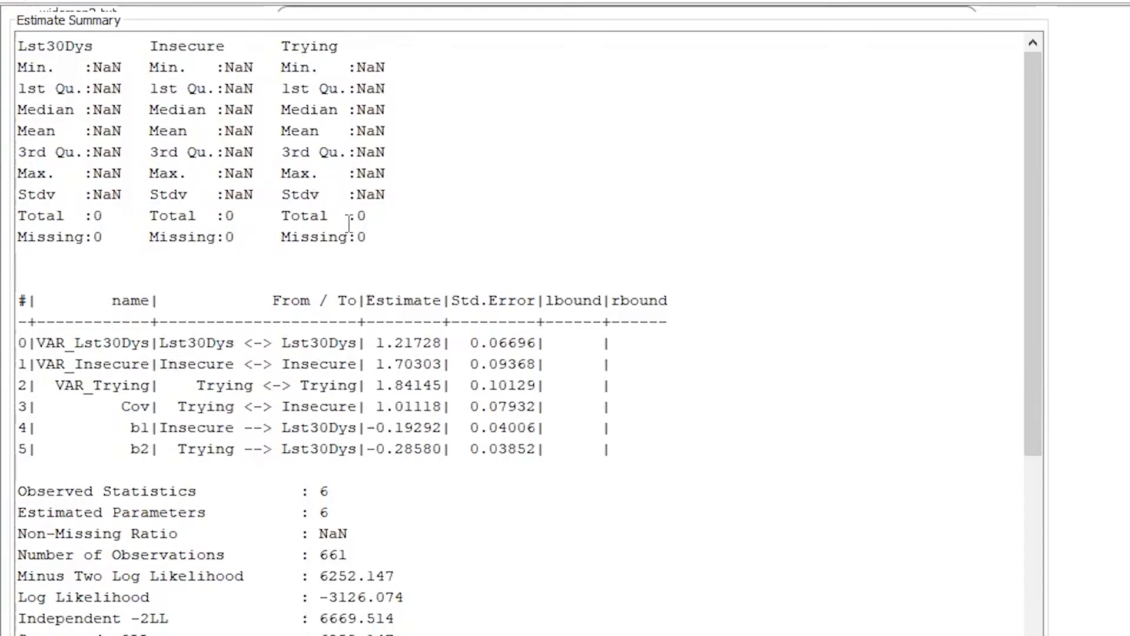
scroll(349, 224, "down", 1)
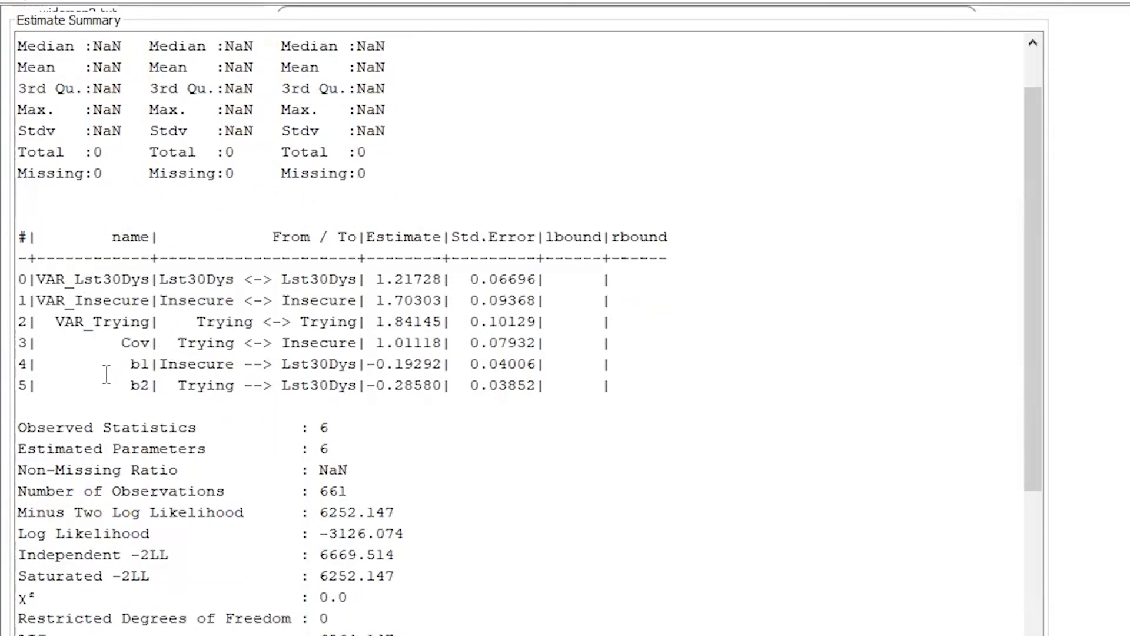
scroll(107, 374, "down", 2)
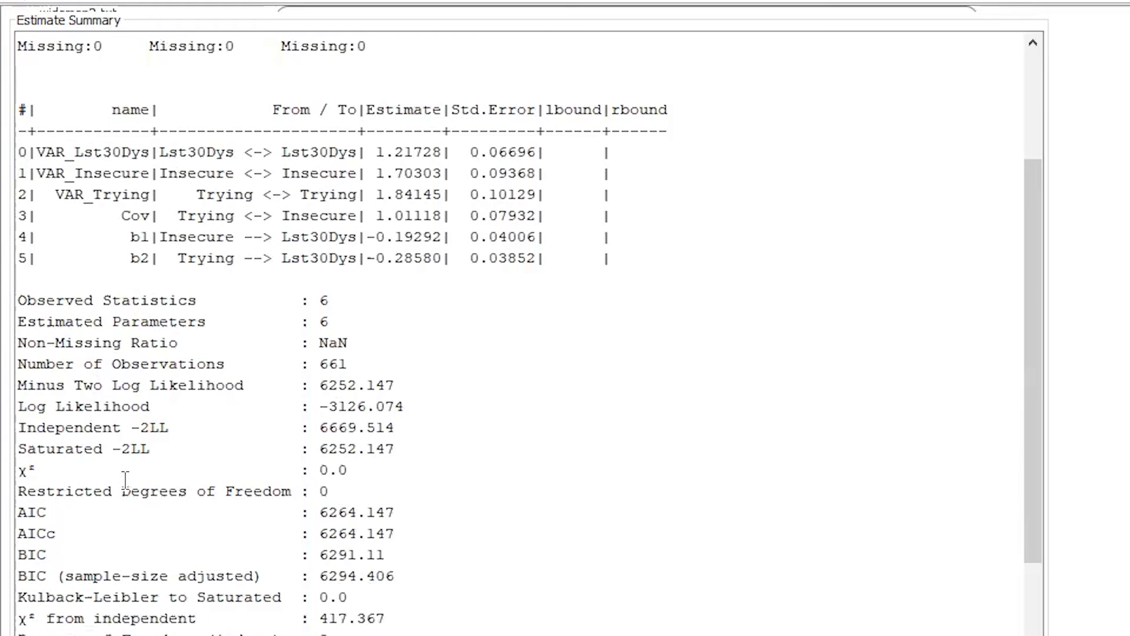
scroll(226, 611, "down", 3)
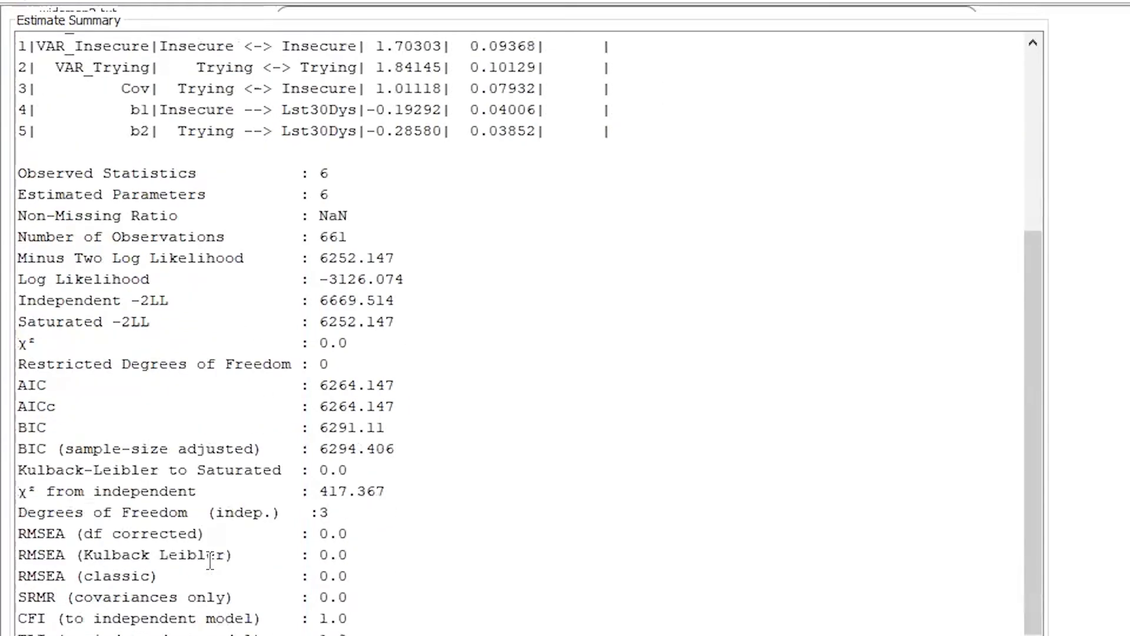
scroll(210, 558, "up", 2)
scroll(210, 558, "down", 4)
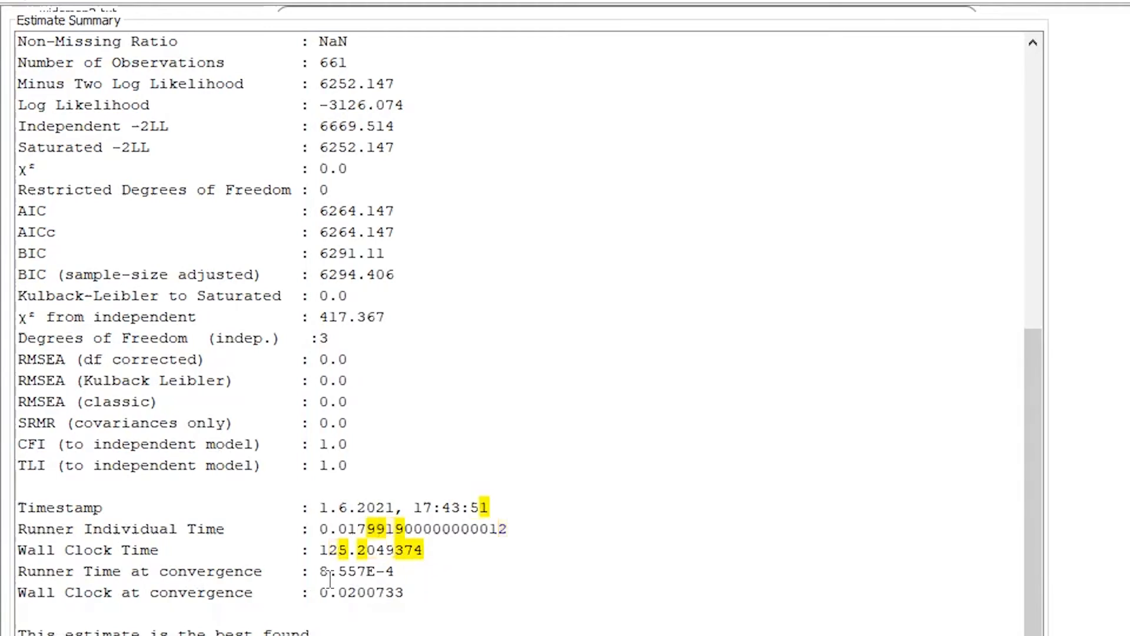
scroll(384, 523, "up", 5)
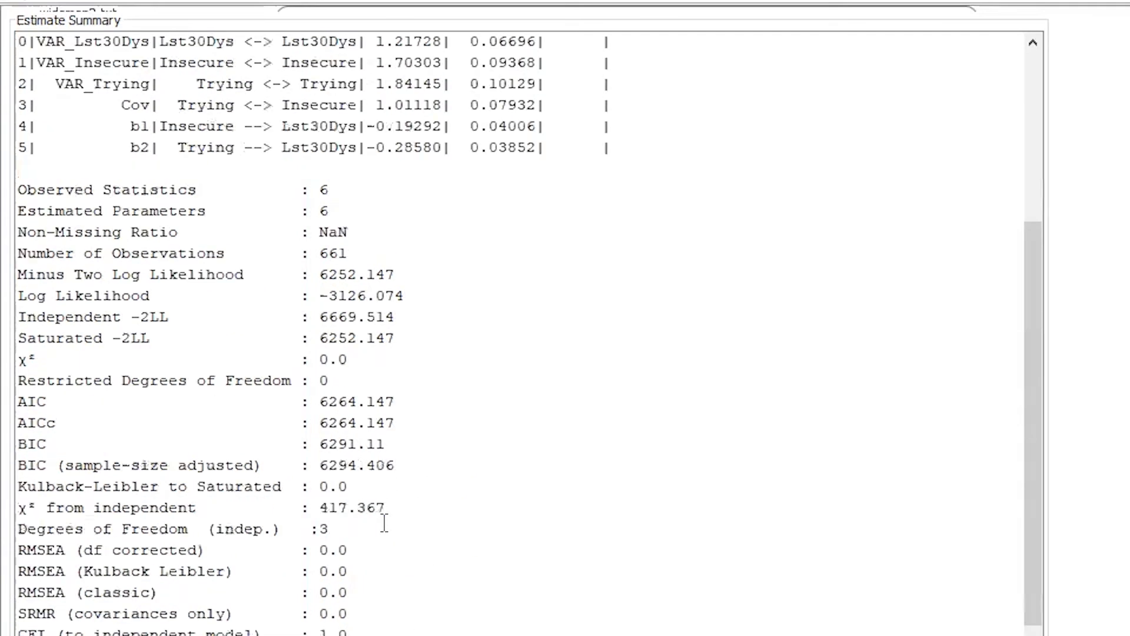
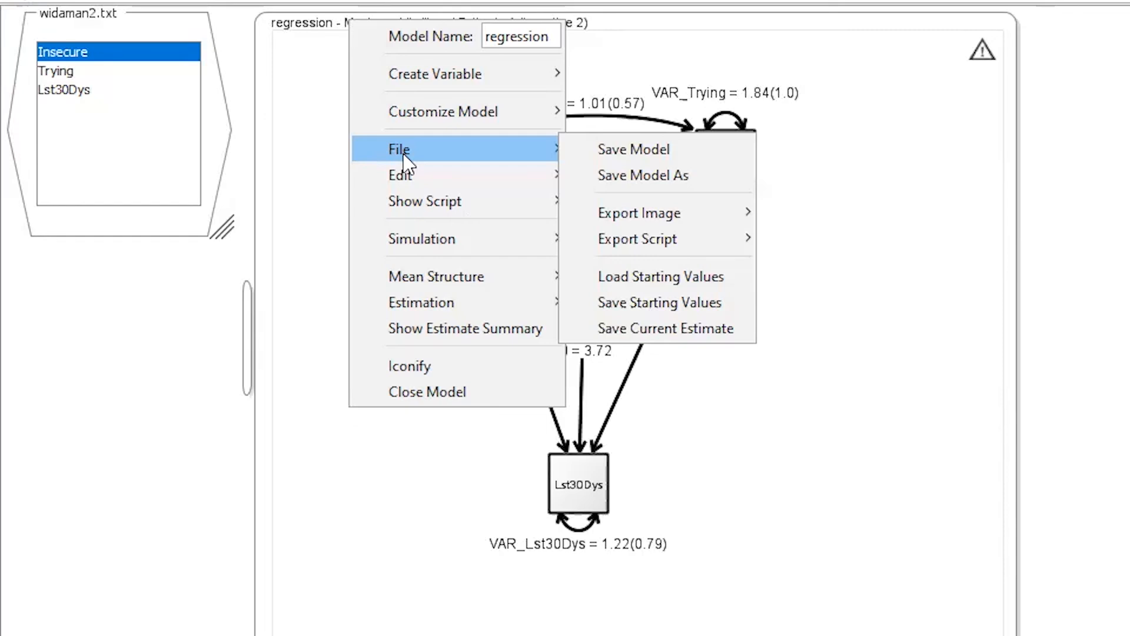
Save the model in the widaman folder as an Onyx model file named regression
left_click(591, 147)
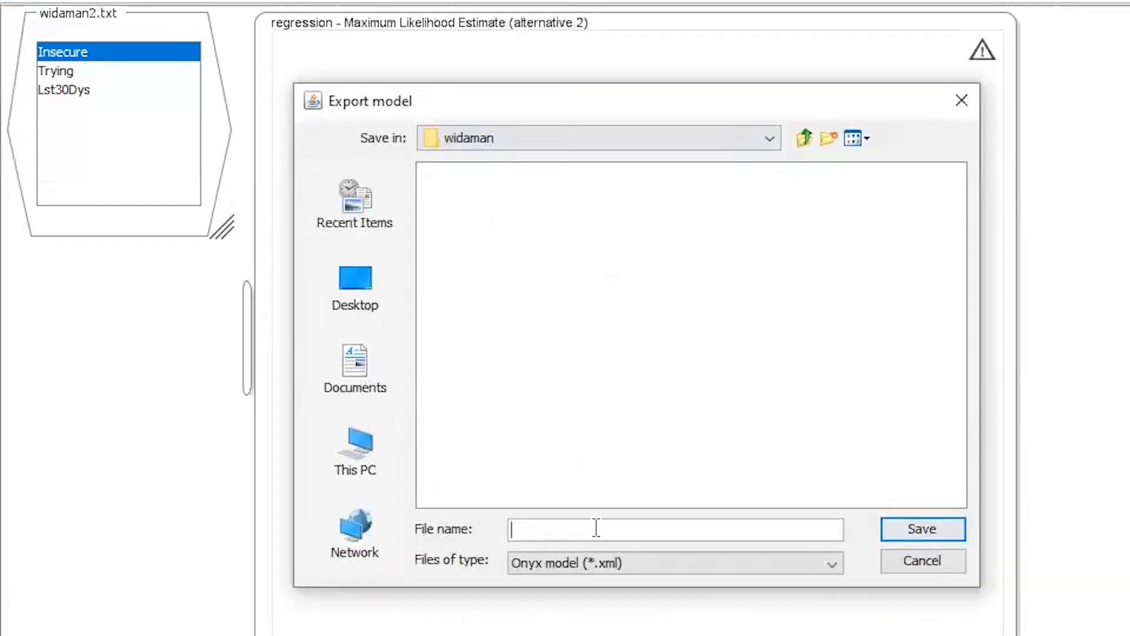
type("regression")
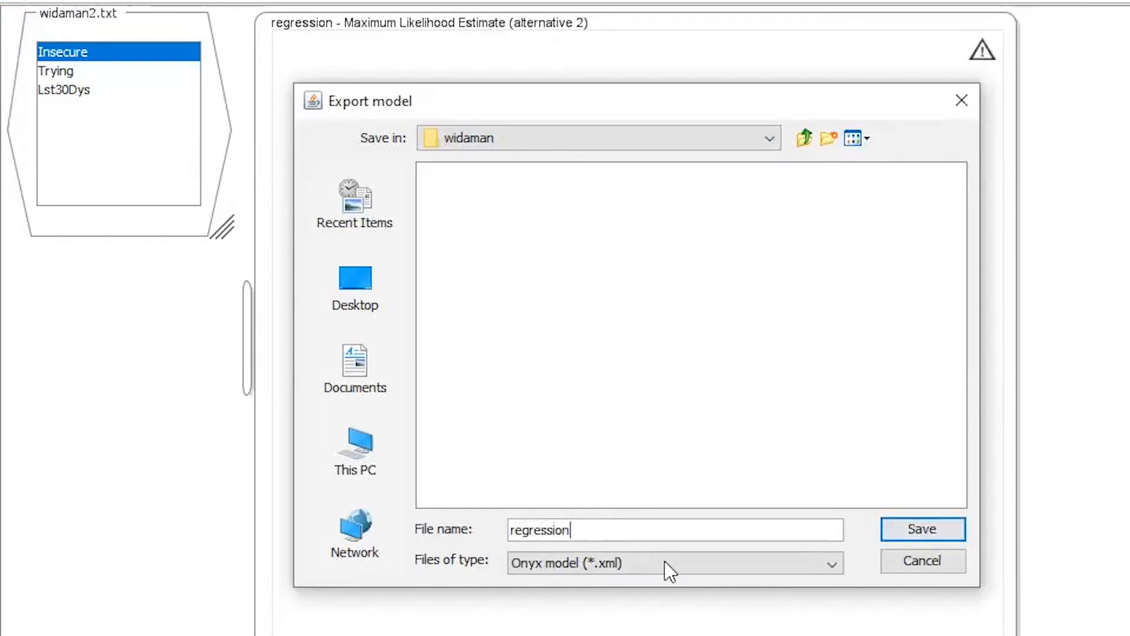
left_click(953, 537)
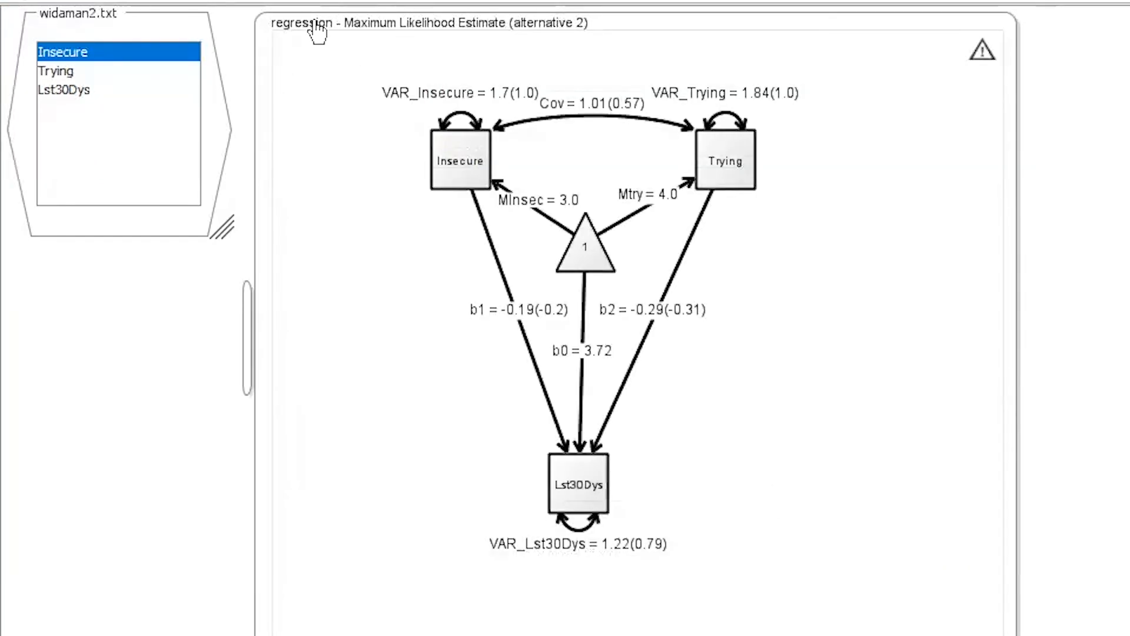
Save a second copy of the regression model in the widaman folder under the file name equal
right_click(318, 31)
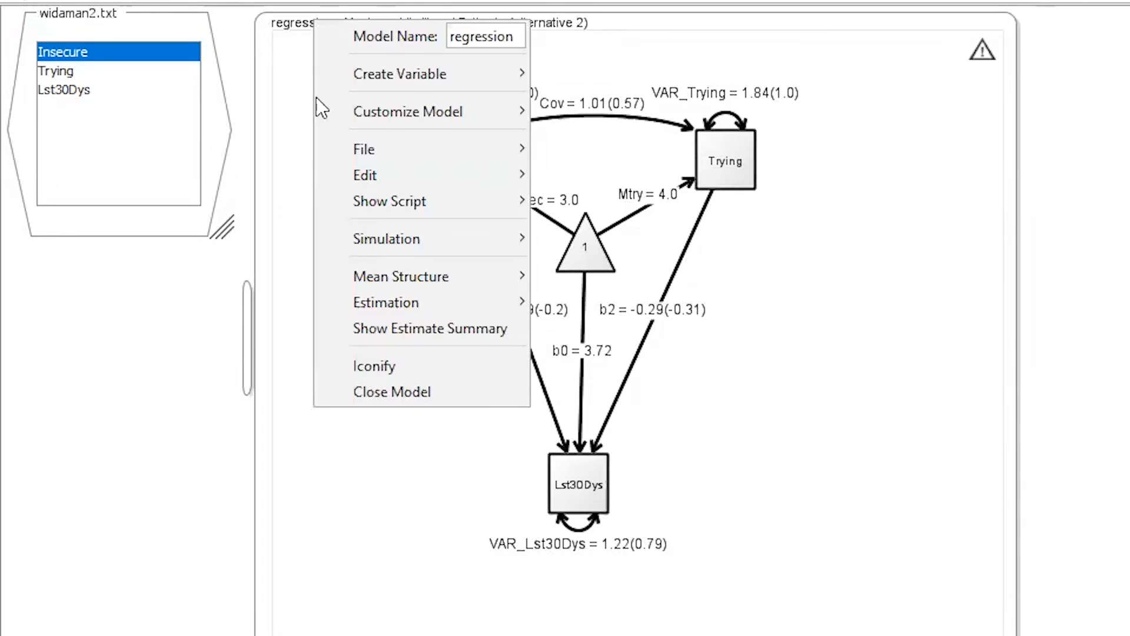
mouse_move(514, 152)
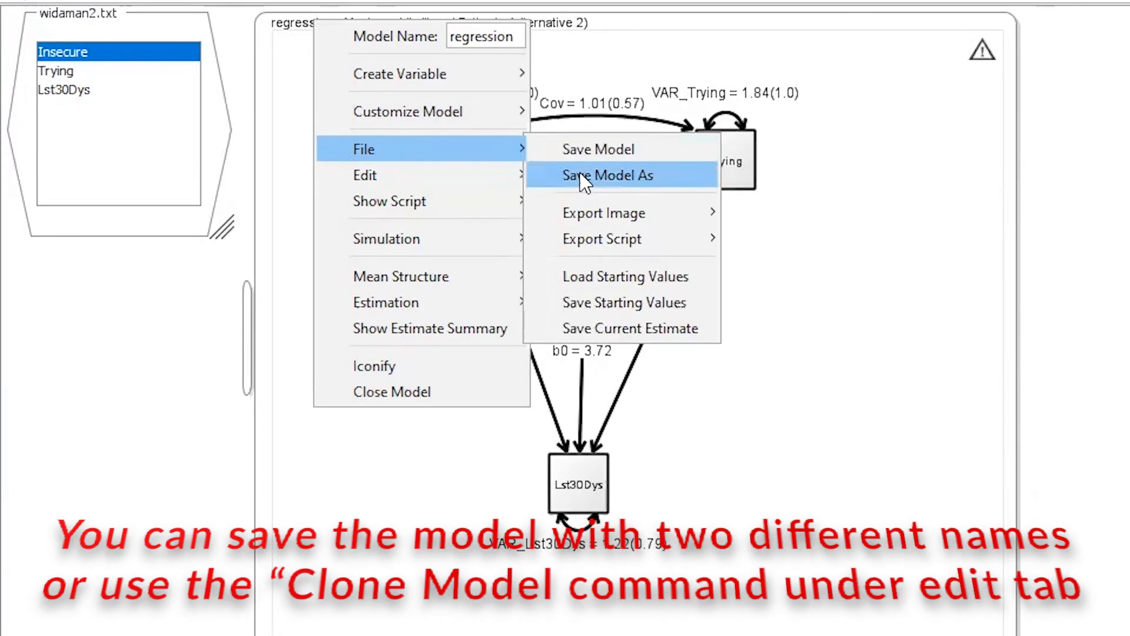
left_click(581, 175)
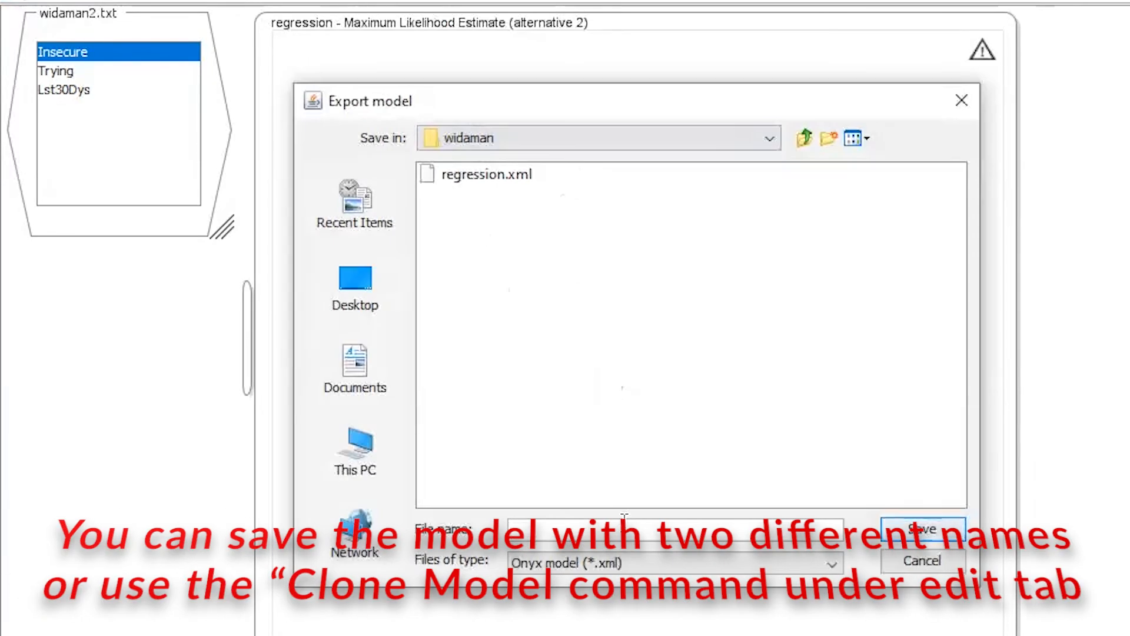
type("equal")
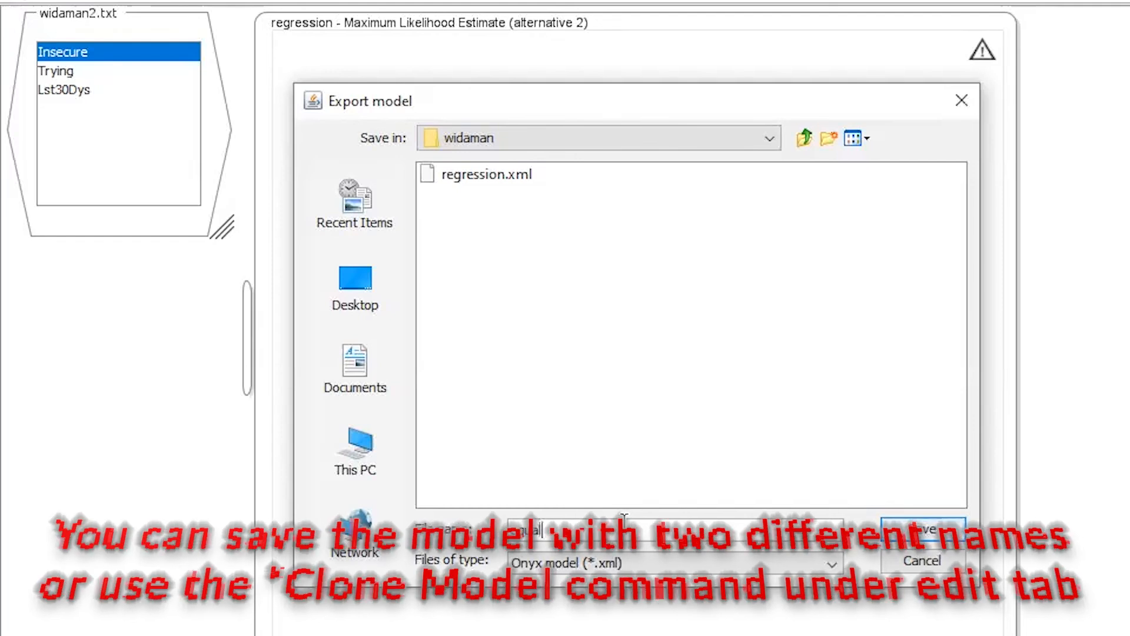
key("Return")
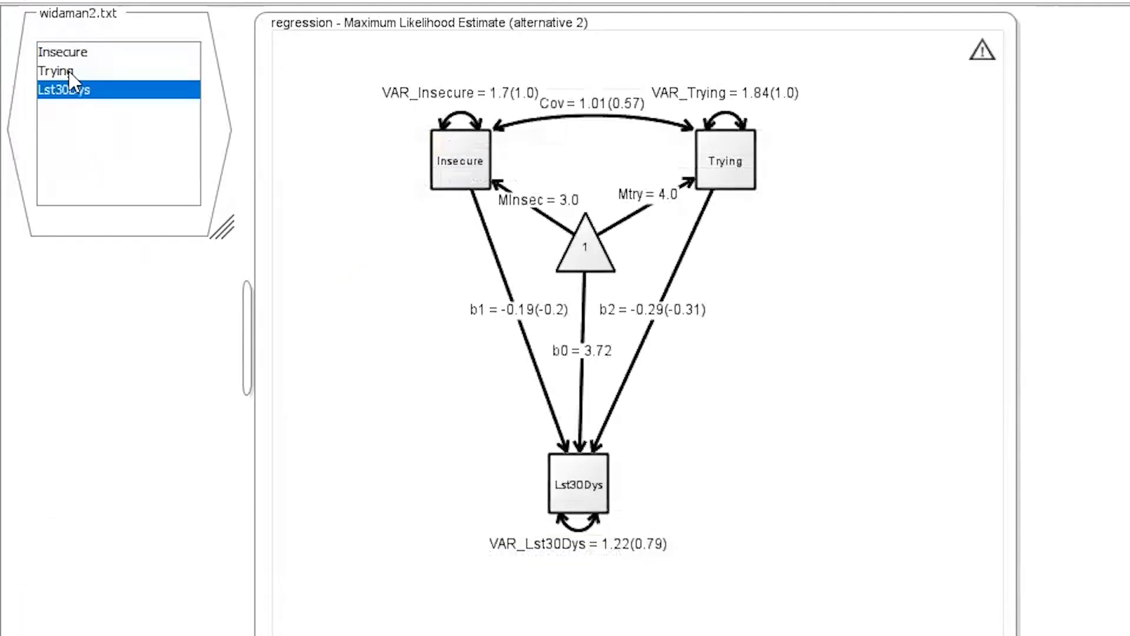
Load the saved model file equal.xml from the widaman folder alongside the regression model
left_click(29, 2)
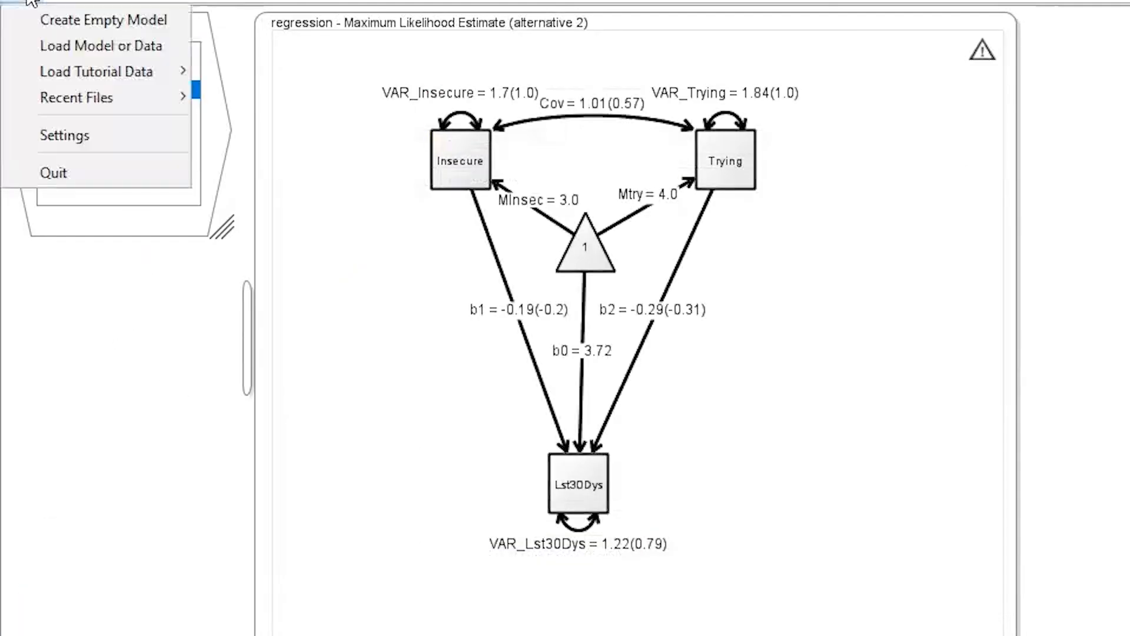
left_click(57, 47)
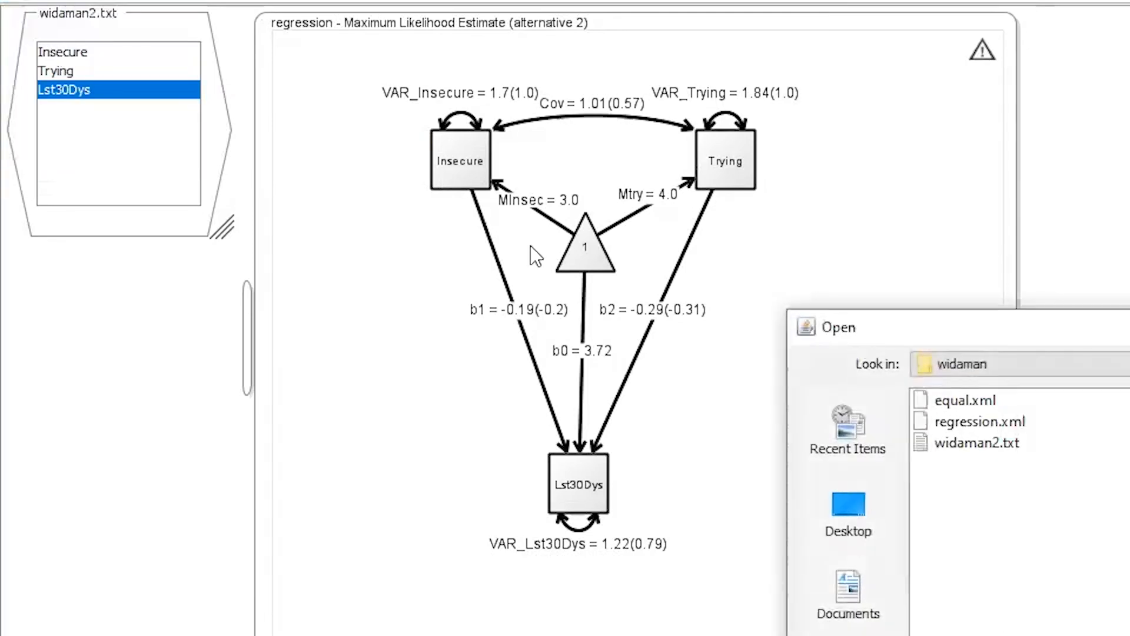
double_click(928, 402)
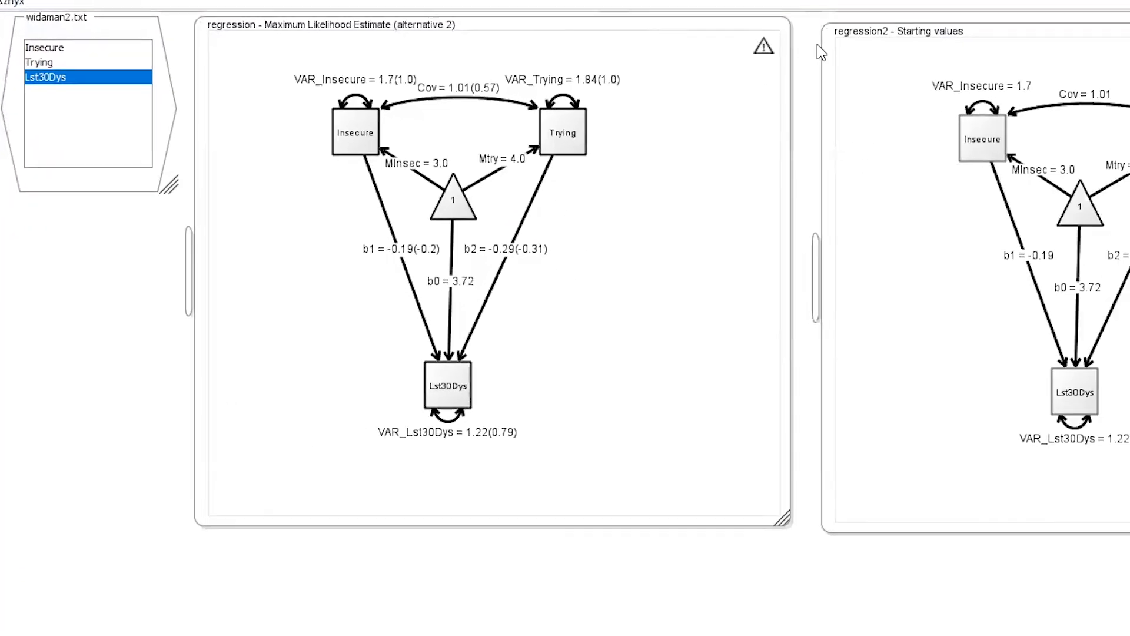
Rename the newly loaded regression2 model as equal
right_click(858, 34)
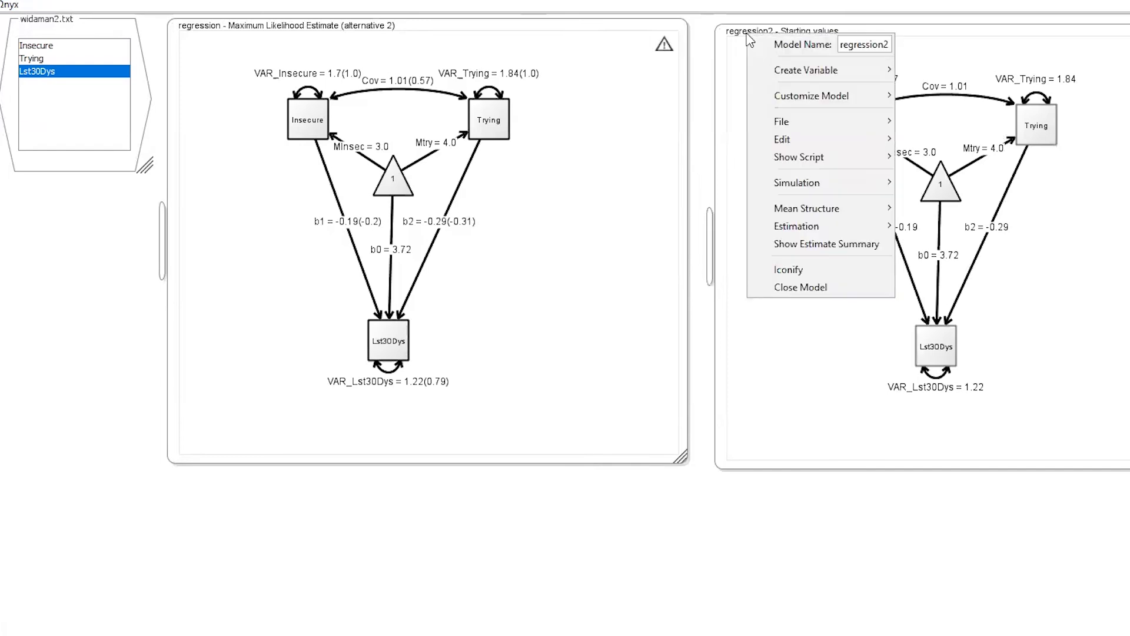
left_click_drag(842, 44, 910, 44)
type("equal")
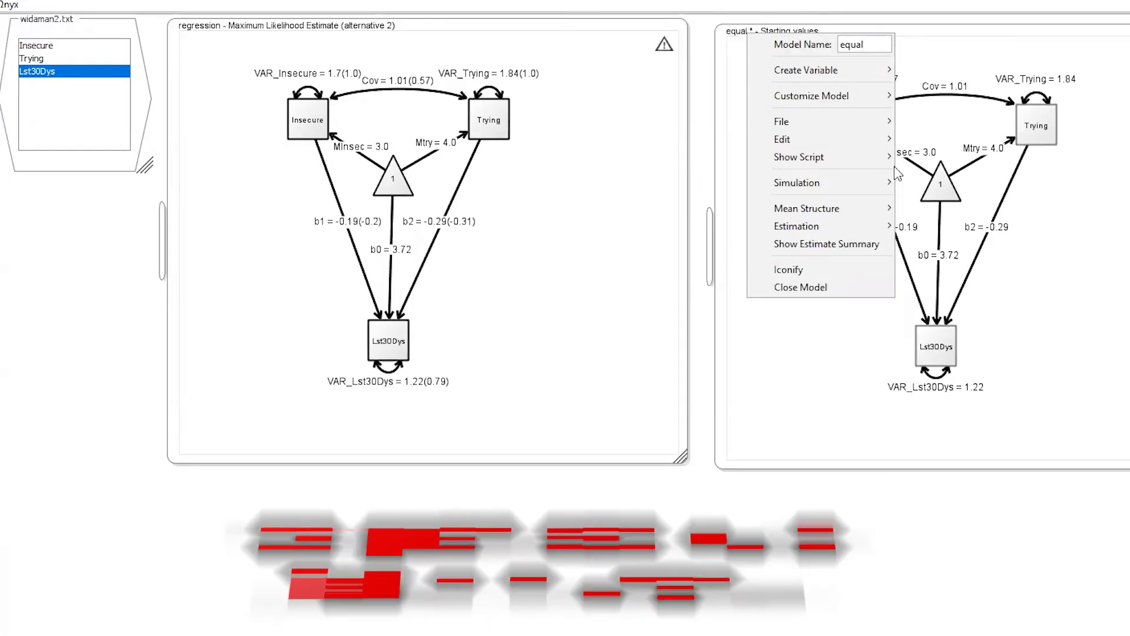
Rename the equal model's Trying-to-Lst30Dys path as b1 and move that model slightly farther from the regression model
left_click(830, 338)
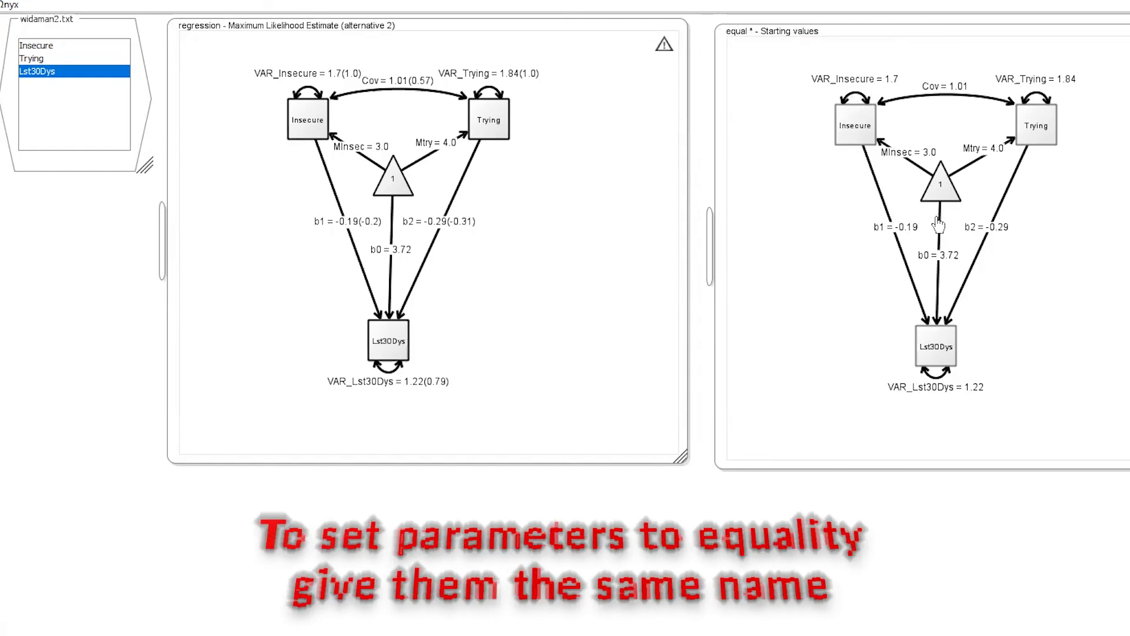
right_click(1000, 217)
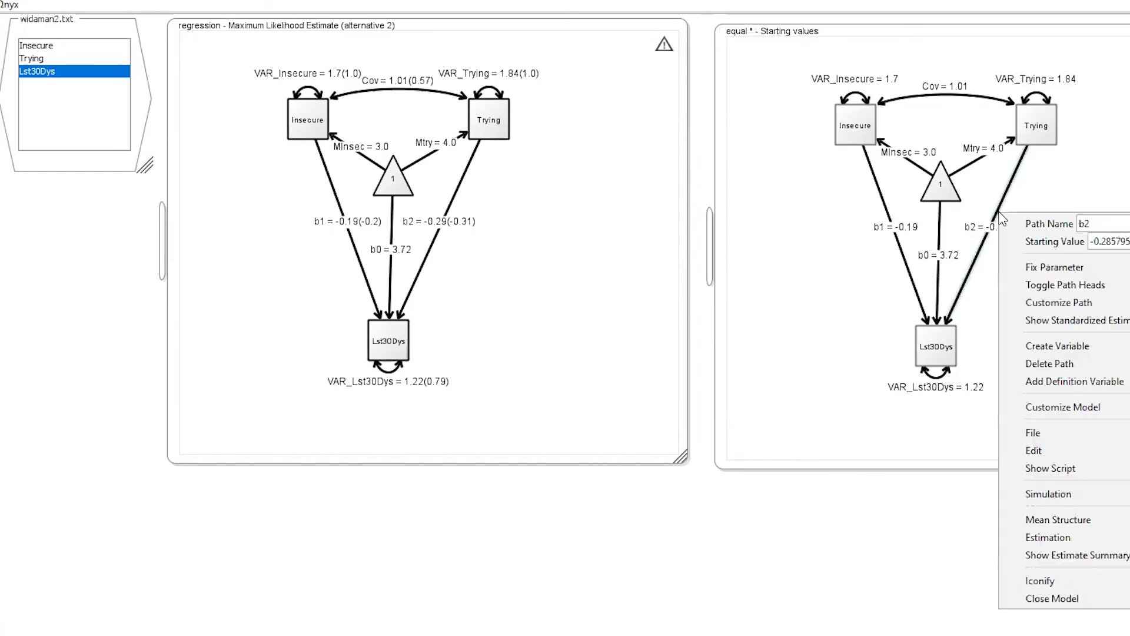
type("1")
left_click(1098, 189)
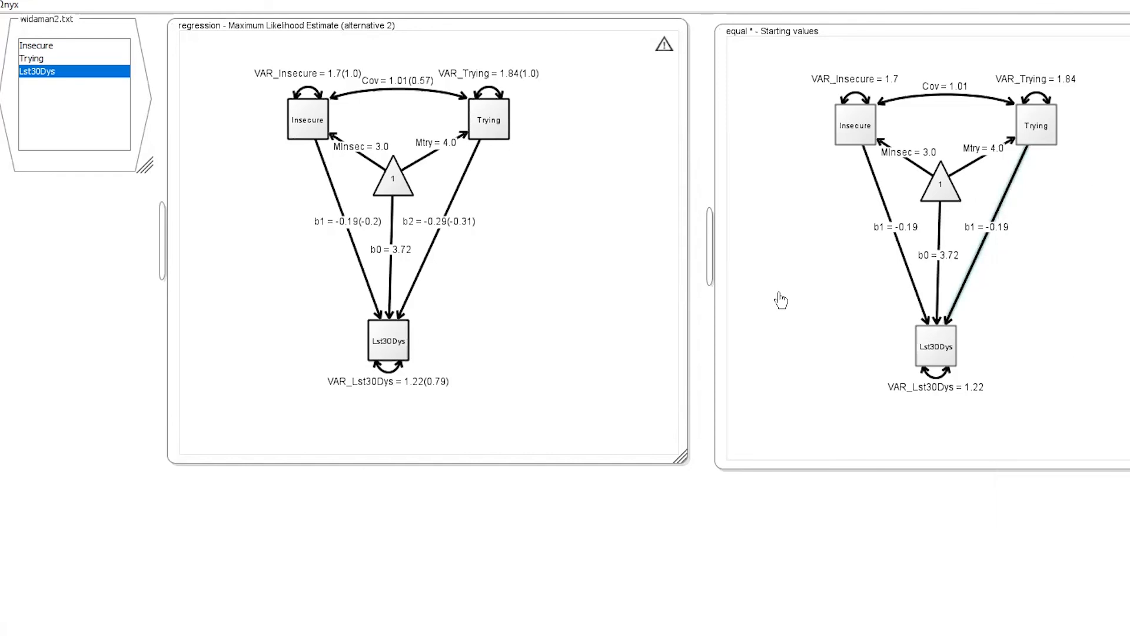
left_click_drag(794, 33, 824, 33)
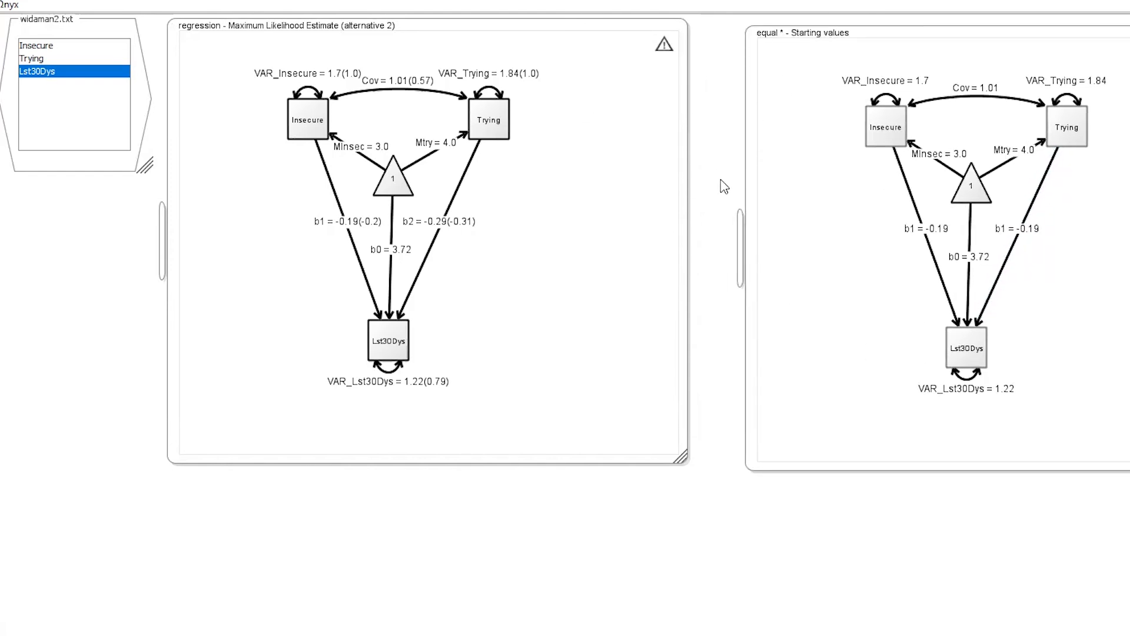
Show standardized estimates for the Lst30Dys variance and both b1 paths in the equal model
right_click(964, 383)
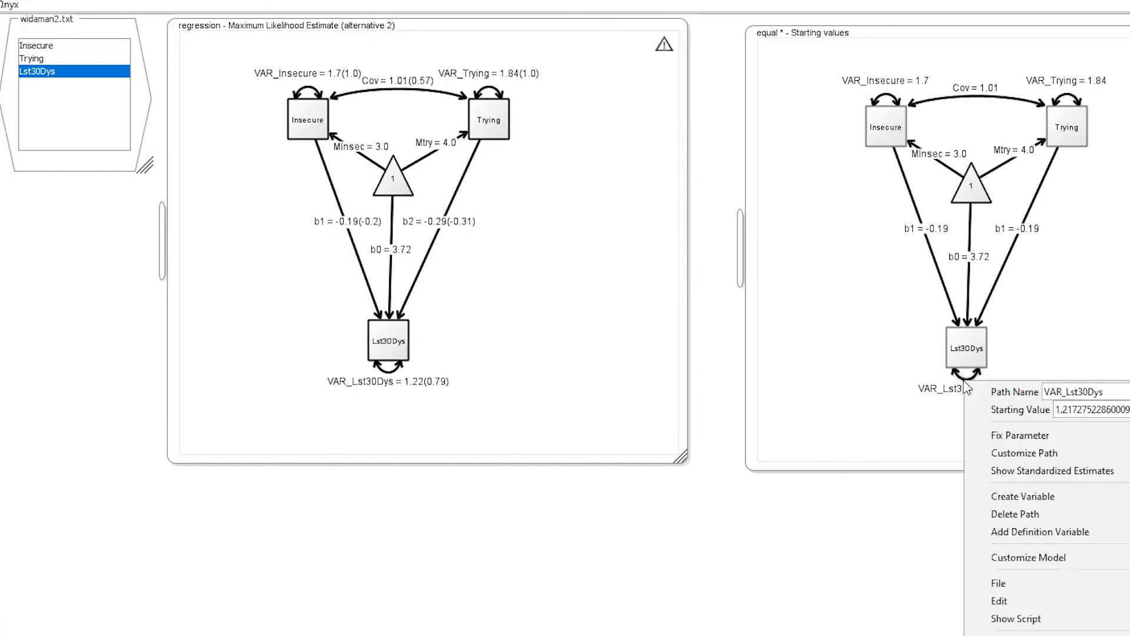
left_click(1030, 473)
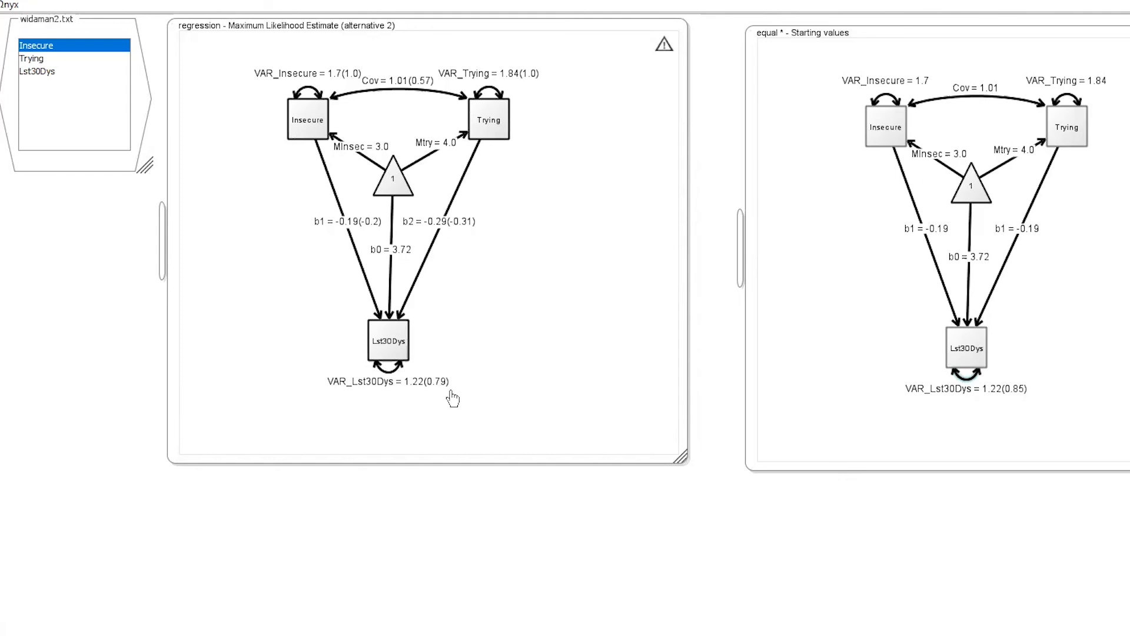
right_click(930, 248)
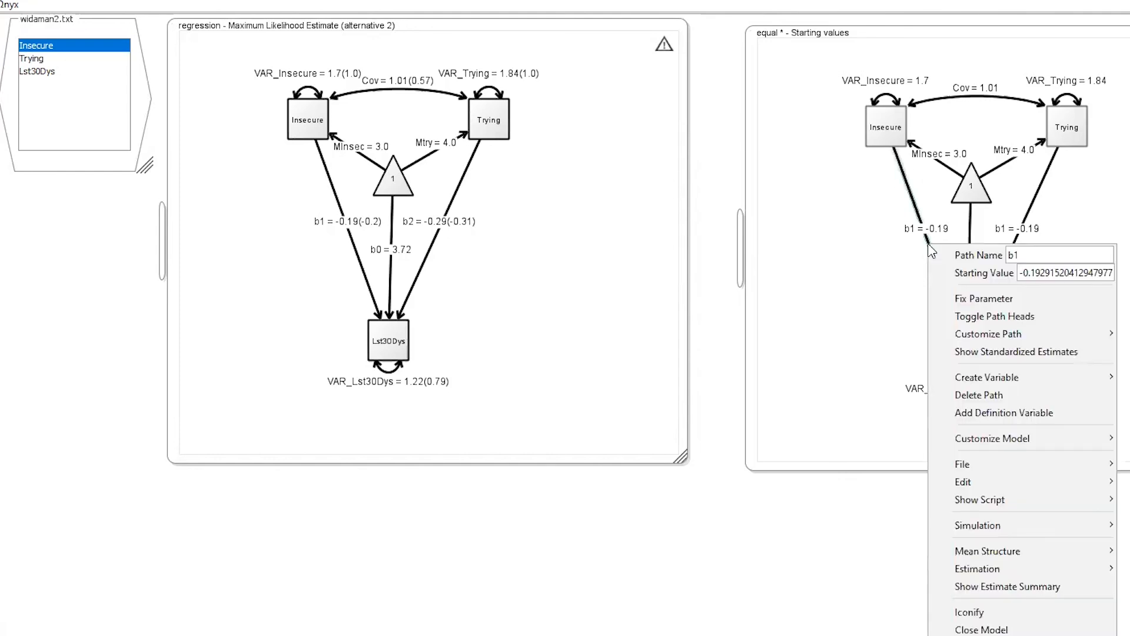
left_click(964, 352)
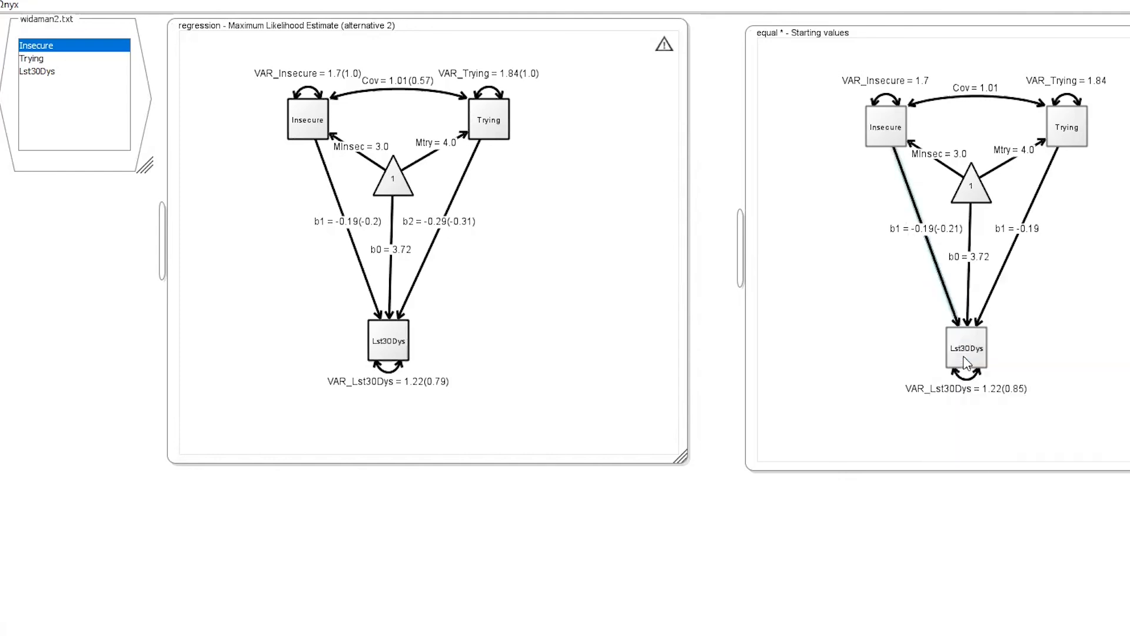
right_click(1021, 245)
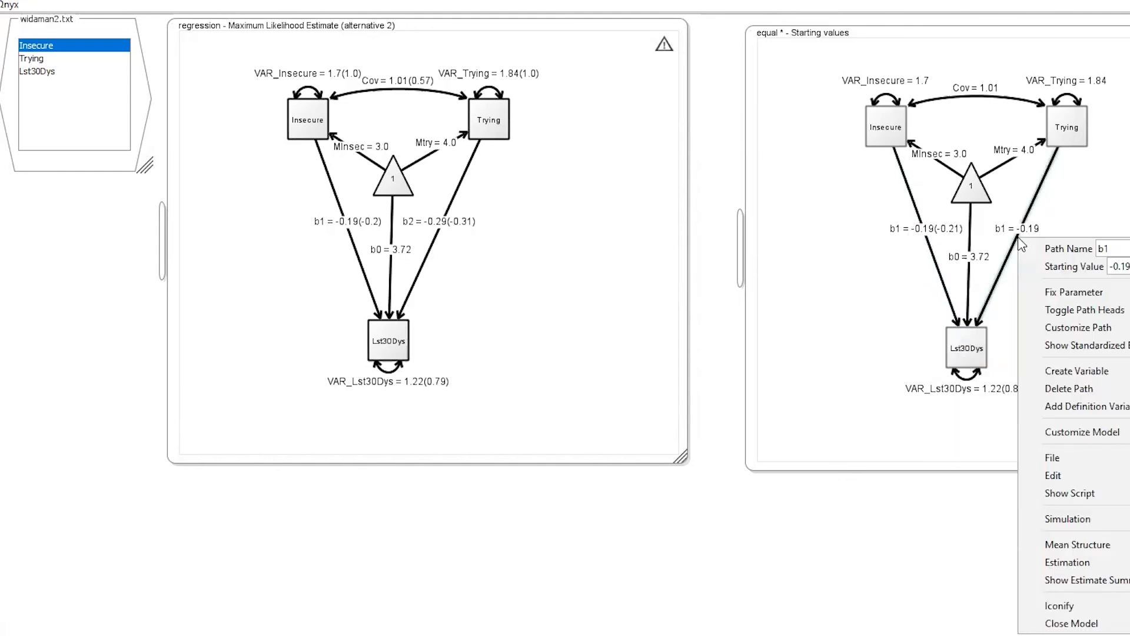
left_click(1054, 345)
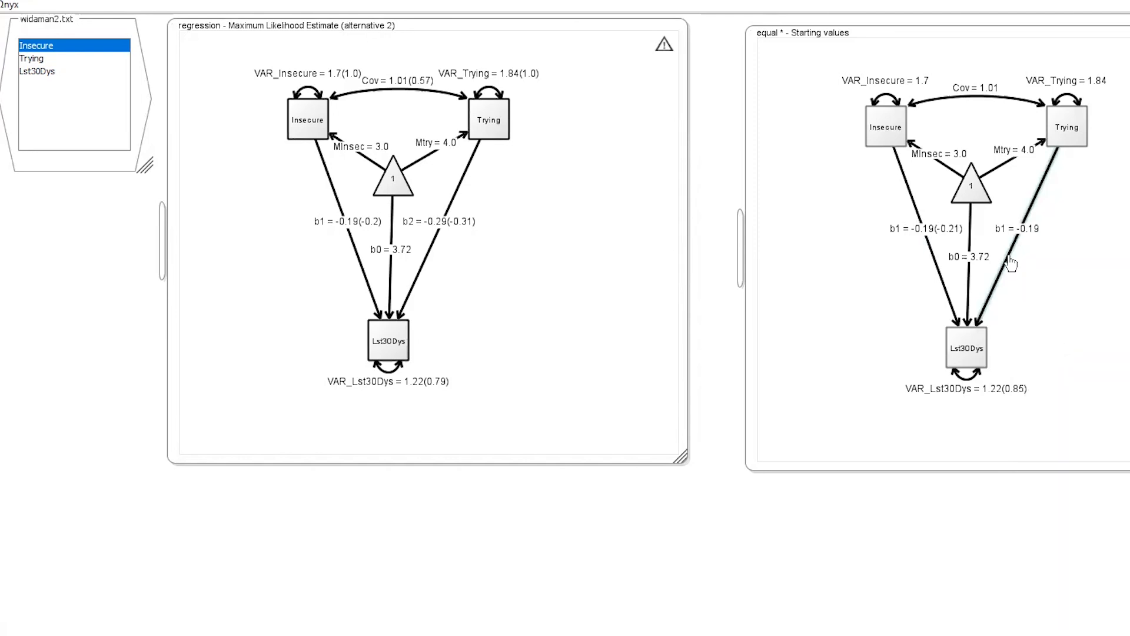
right_click(1010, 263)
left_click(1055, 363)
left_click(794, 258)
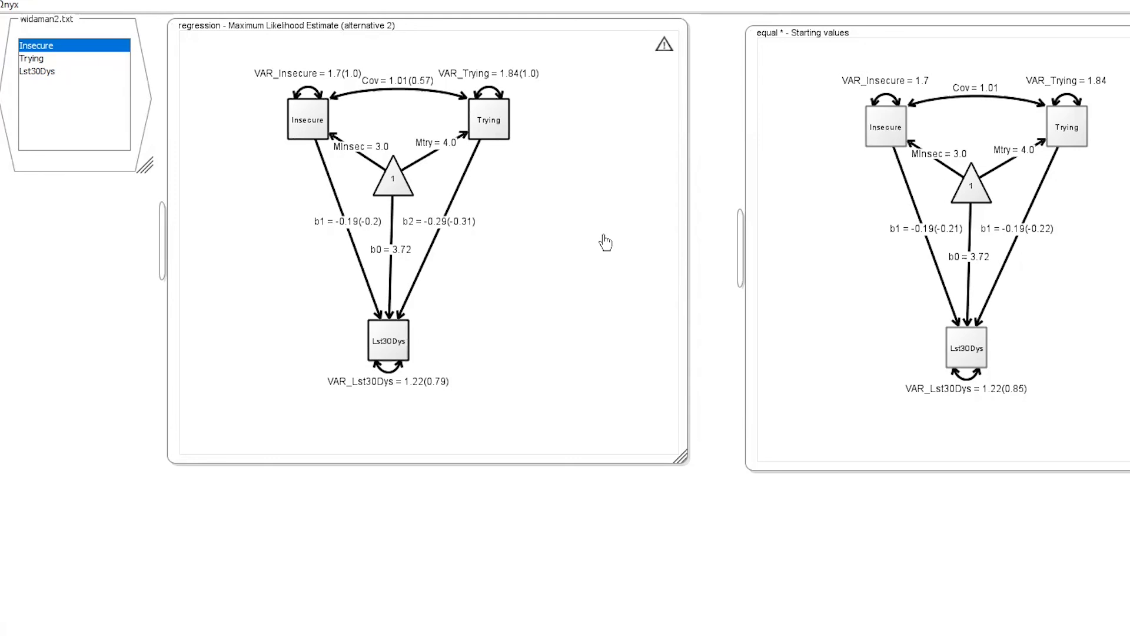
Link the regression model to the equal model to create a model comparison between them
left_click_drag(606, 240, 791, 246)
mouse_move(718, 246)
Send the full widaman2.txt data set to the regression model and to the equal model
mouse_move(95, 26)
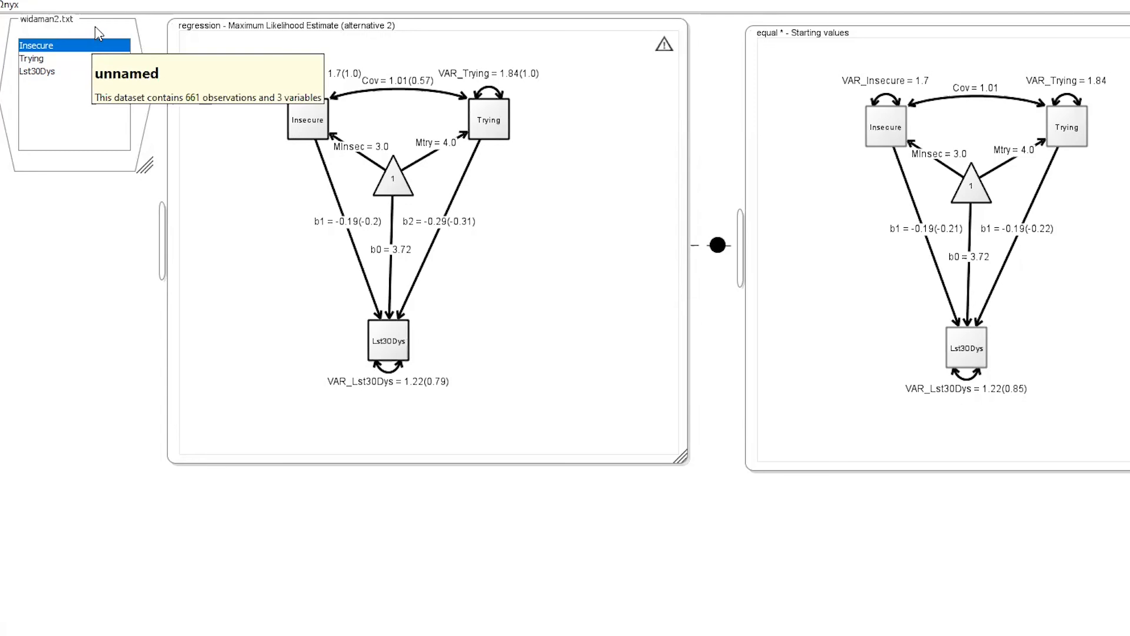
right_click(95, 28)
mouse_move(133, 56)
left_click(280, 58)
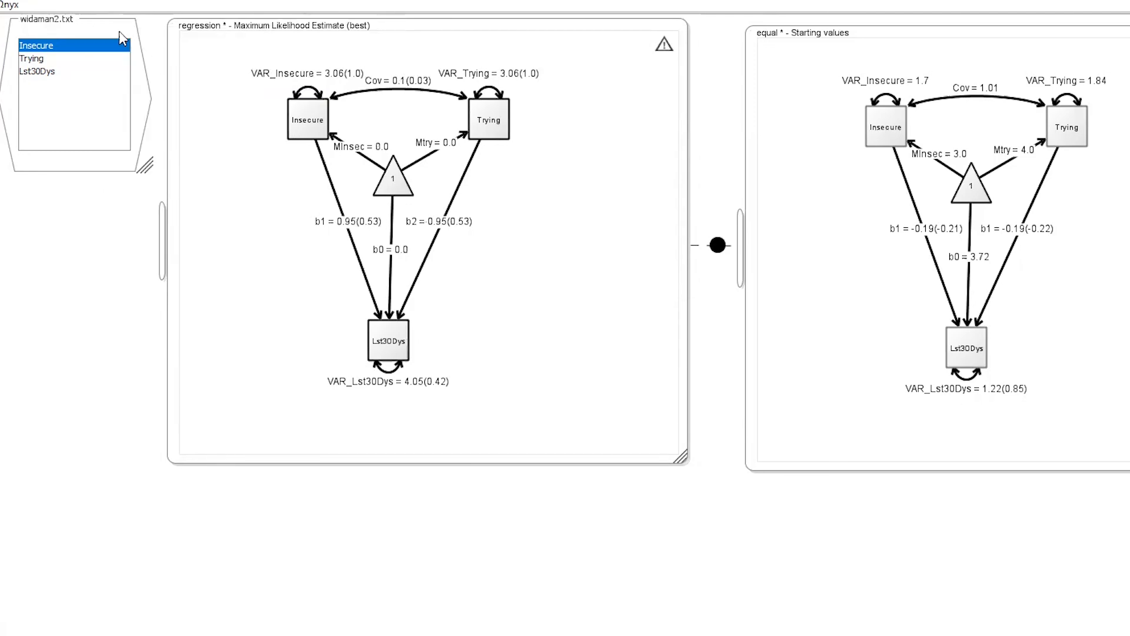
right_click(119, 30)
mouse_move(250, 64)
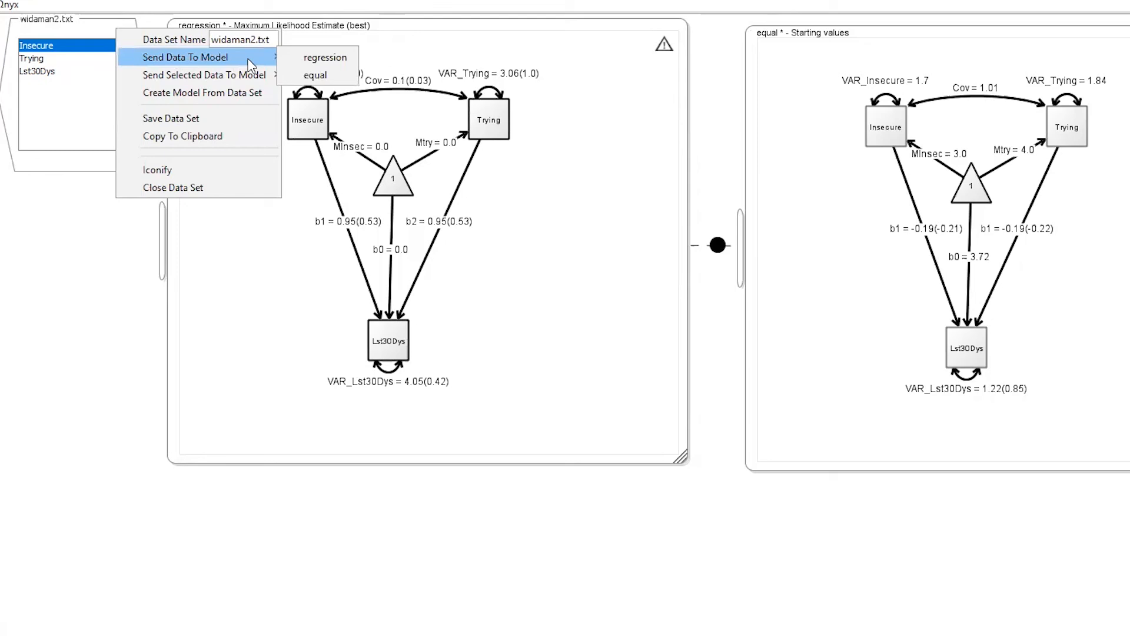
left_click(315, 75)
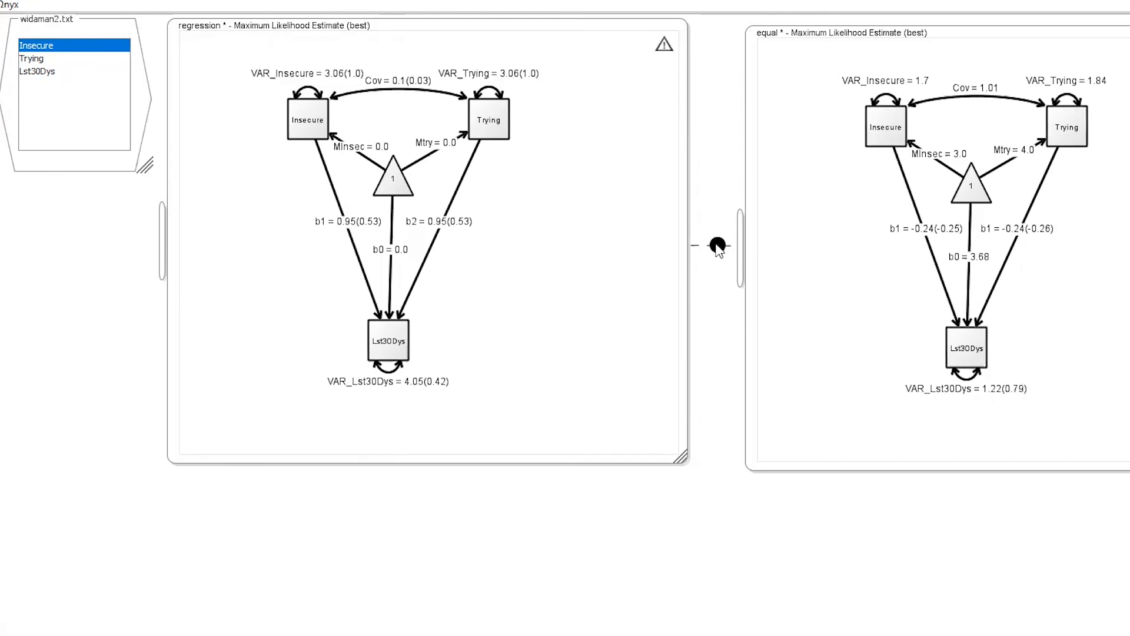